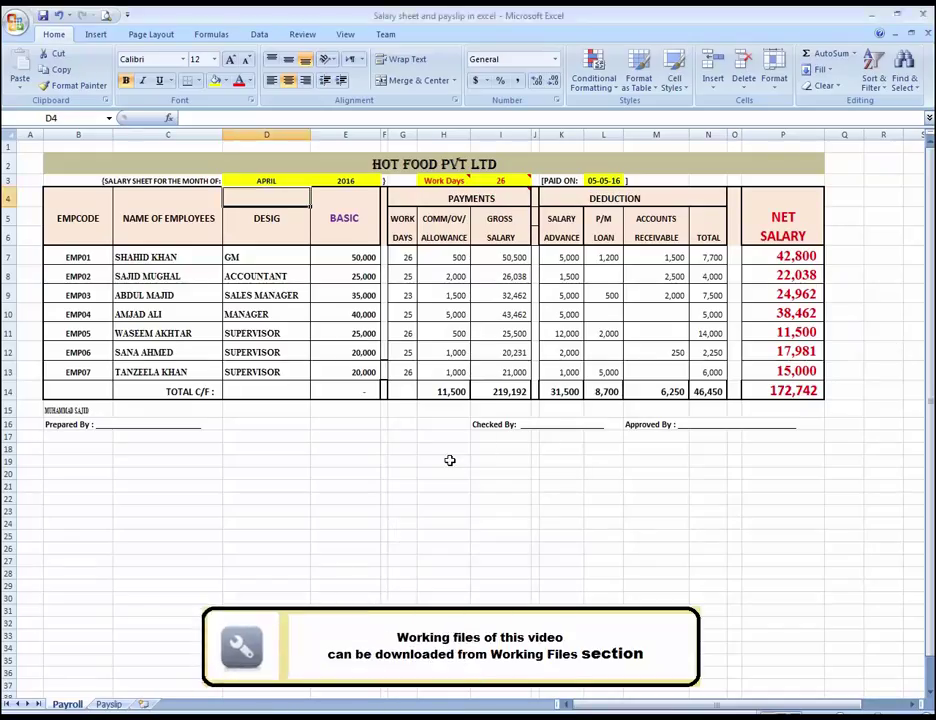
Step: Switch to the Payslip sheet and select its empty merged title cell D4
key("Up")
key("Up")
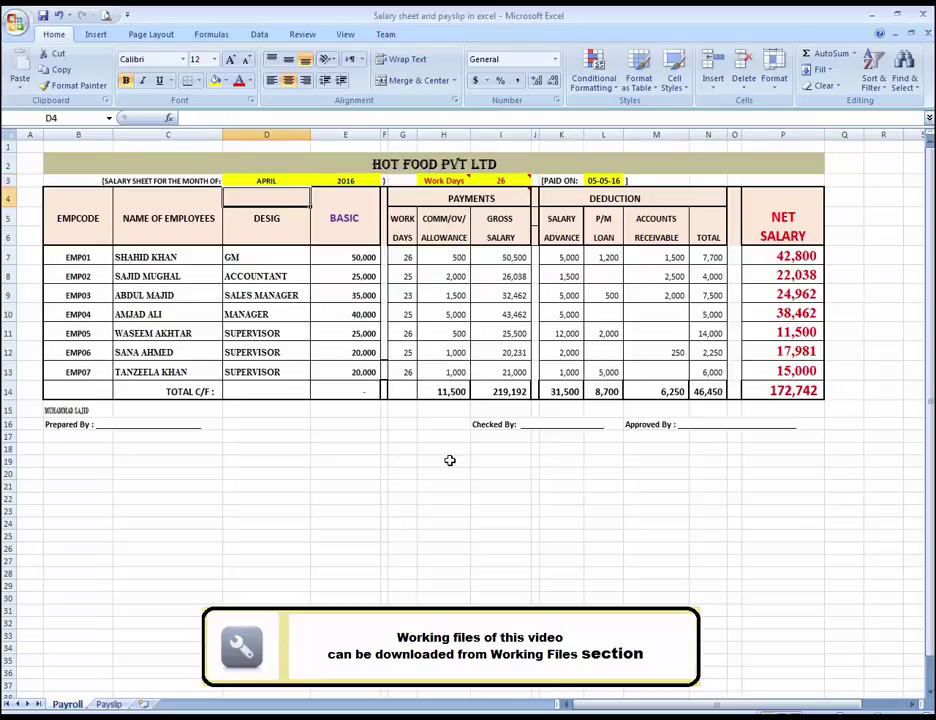
key("Up")
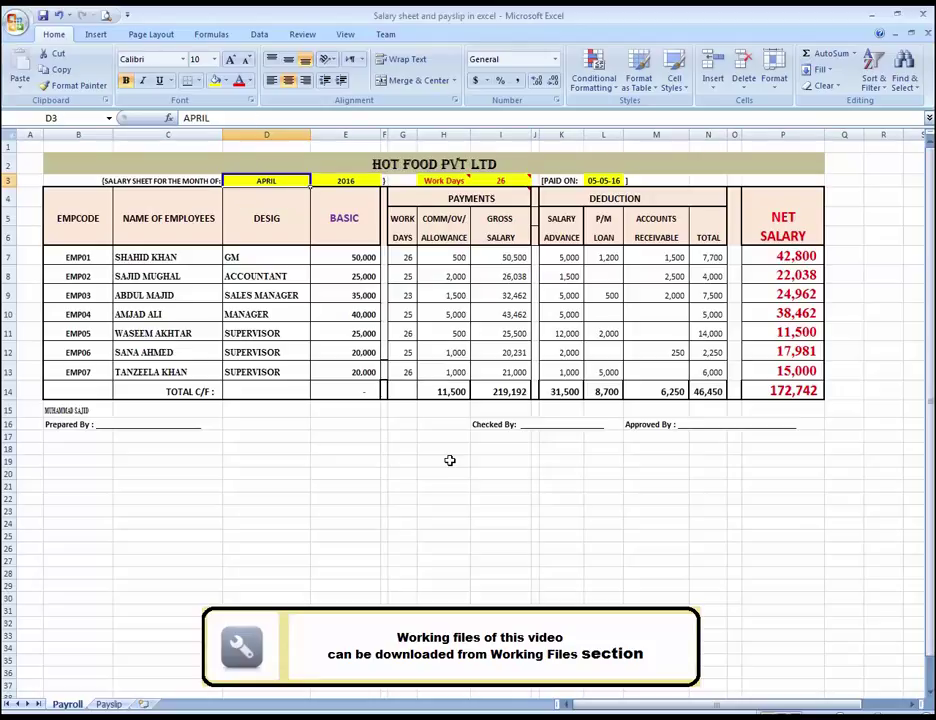
key("Up")
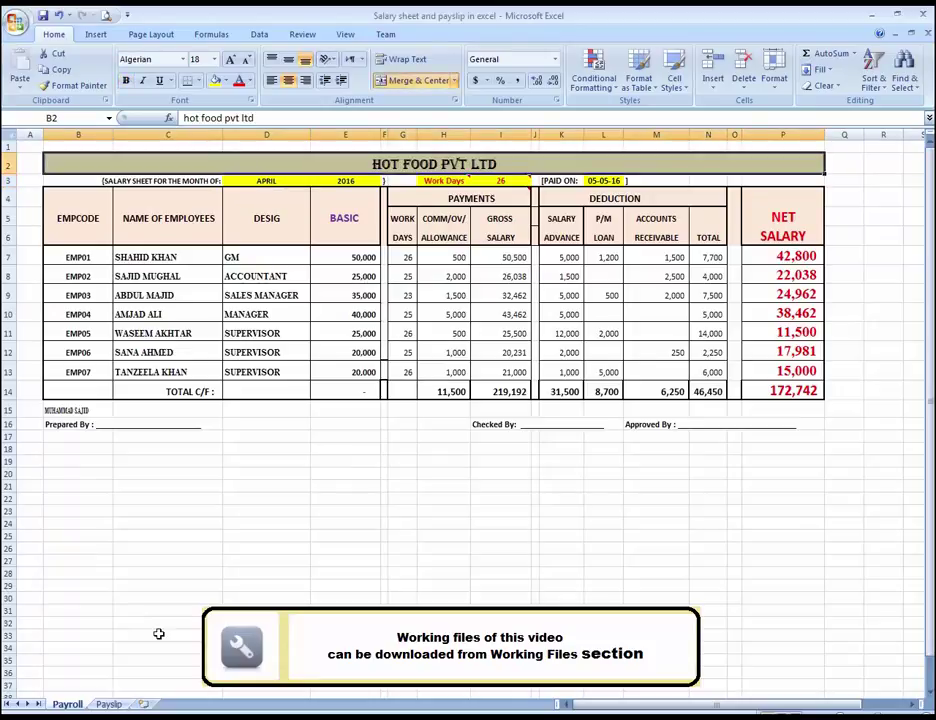
left_click(109, 704)
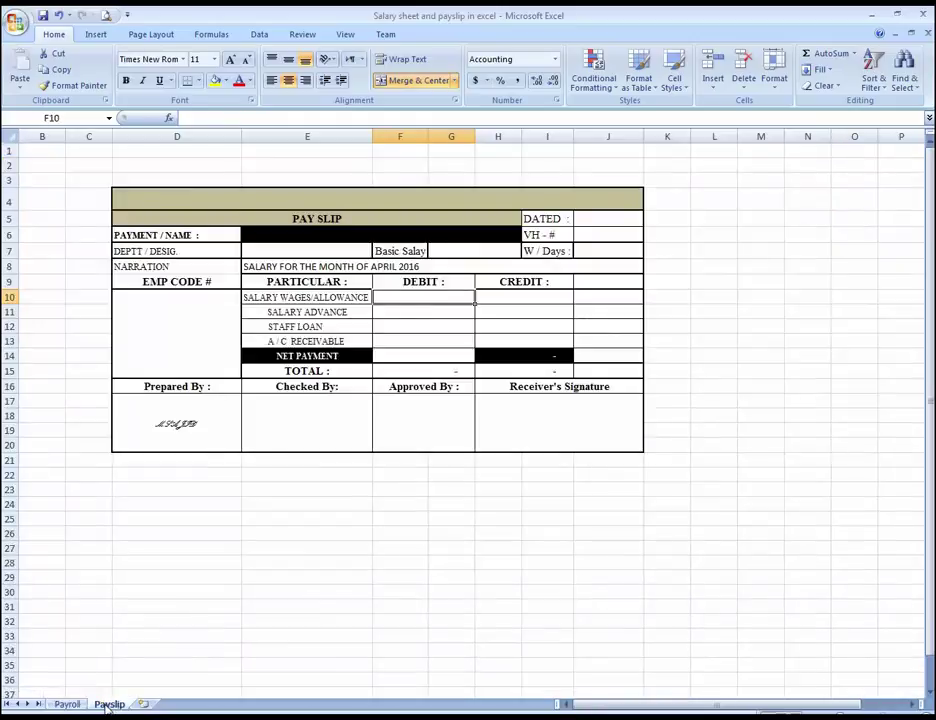
left_click(457, 194)
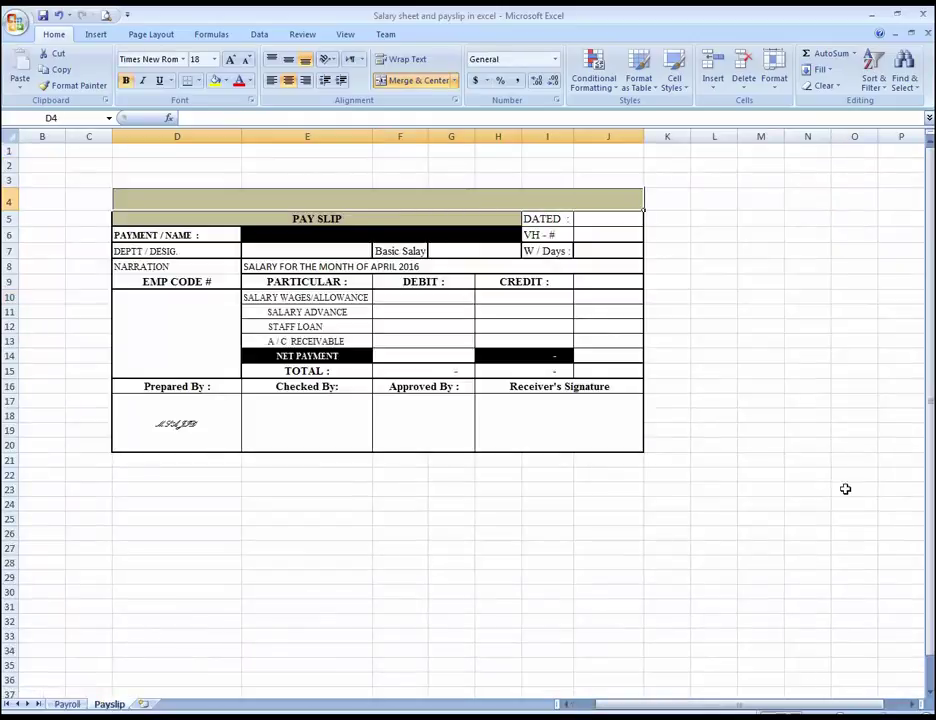
key("Down")
key("Down")
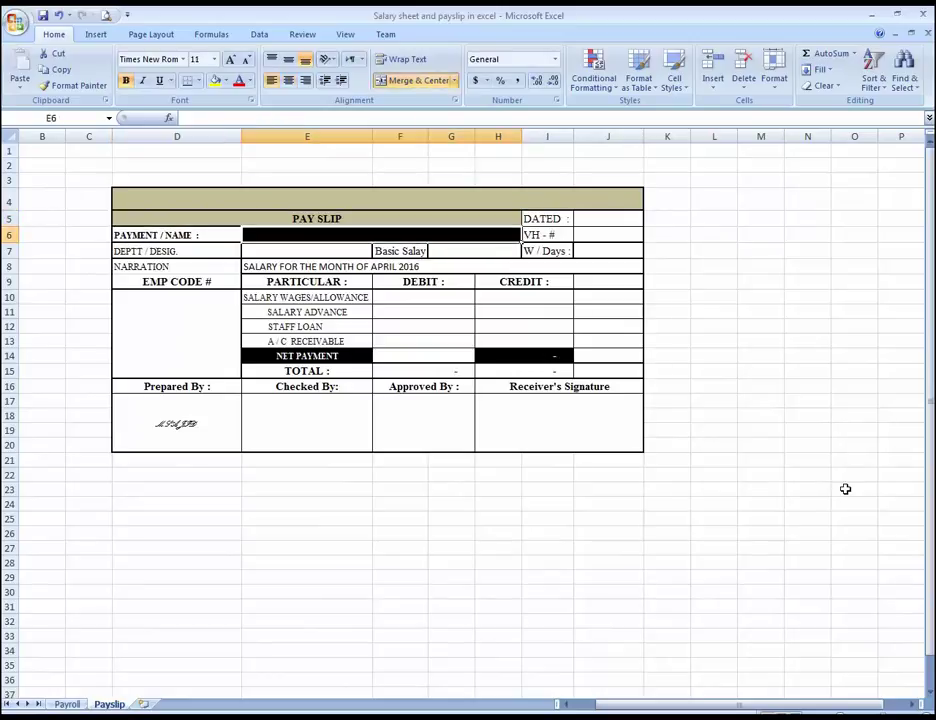
key("Down")
key("Up")
key("Up")
key("Up")
key("Up")
key("Down")
key("Down")
key("Up")
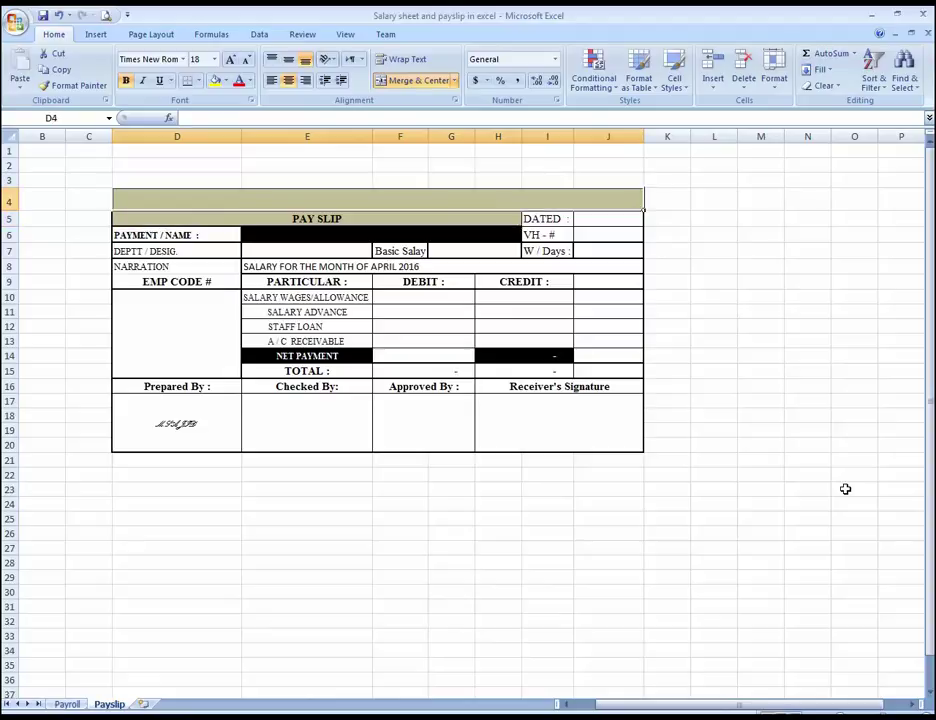
key("Up")
key("Down")
Step: Enter =UPPER(Payroll!B2) in the title cell so it shows HOT FOOD PVT LTD
type("=uppw")
key("BackSpace")
type("er(")
key("ctrl+Page_Up")
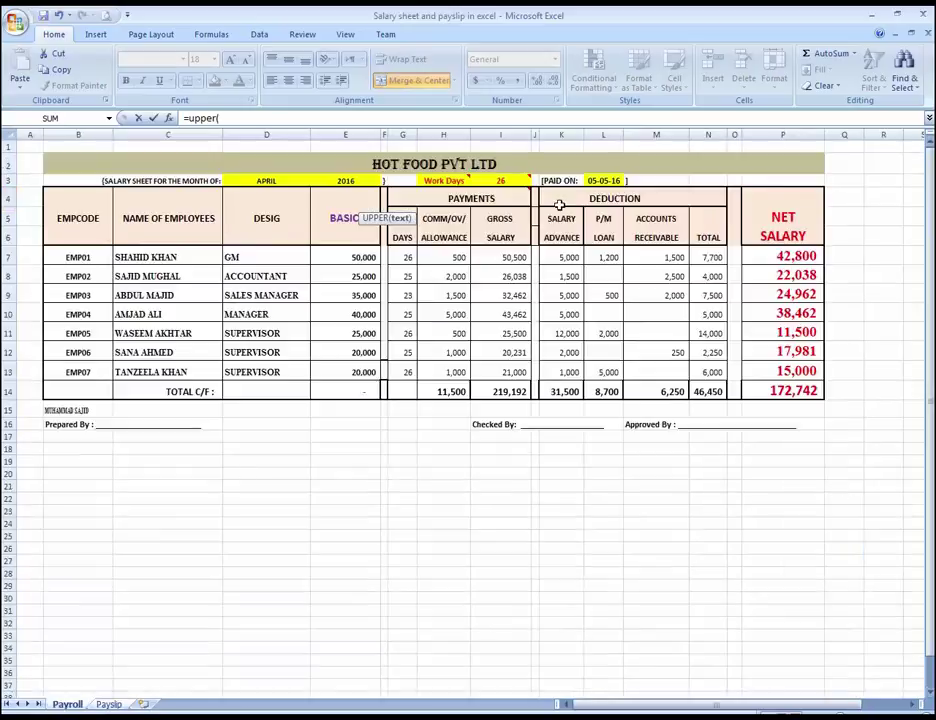
left_click(512, 166)
key("Return")
Step: Link the employee code cell D10 to Payroll!B7, showing EMP01
key("Down")
key("Down")
key("Down")
key("Up")
key("Down")
key("Down")
key("Down")
key("Down")
type("=")
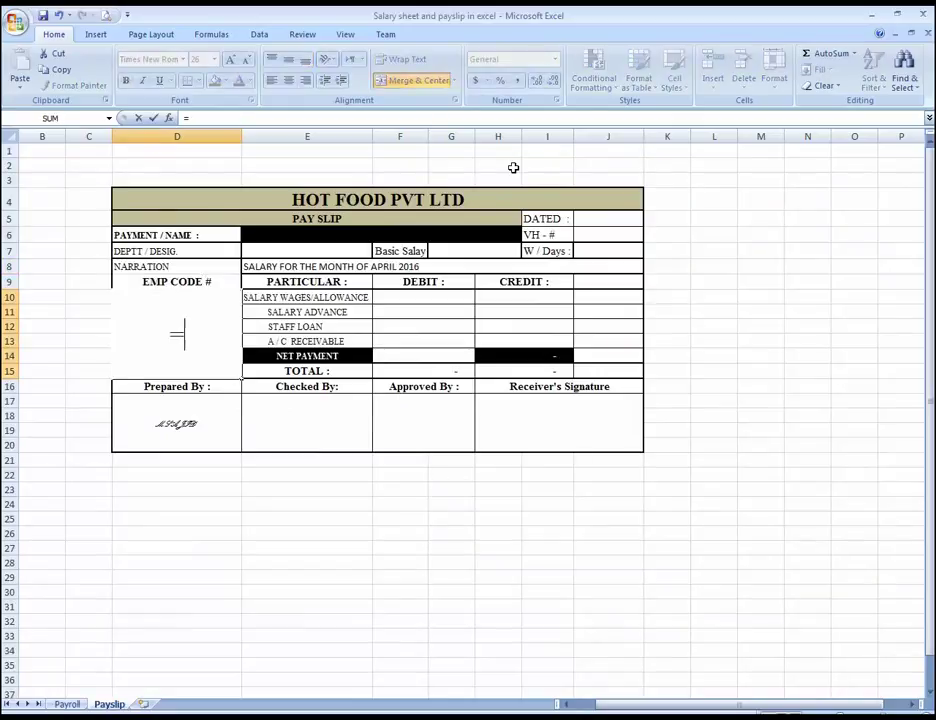
key("ctrl+Page_Up")
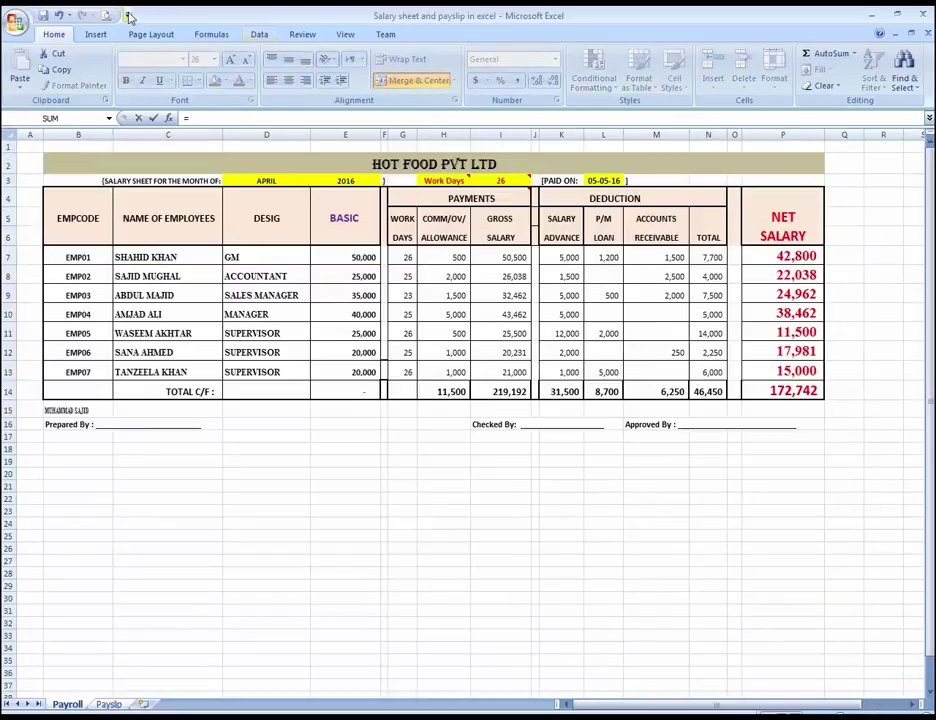
left_click(88, 257)
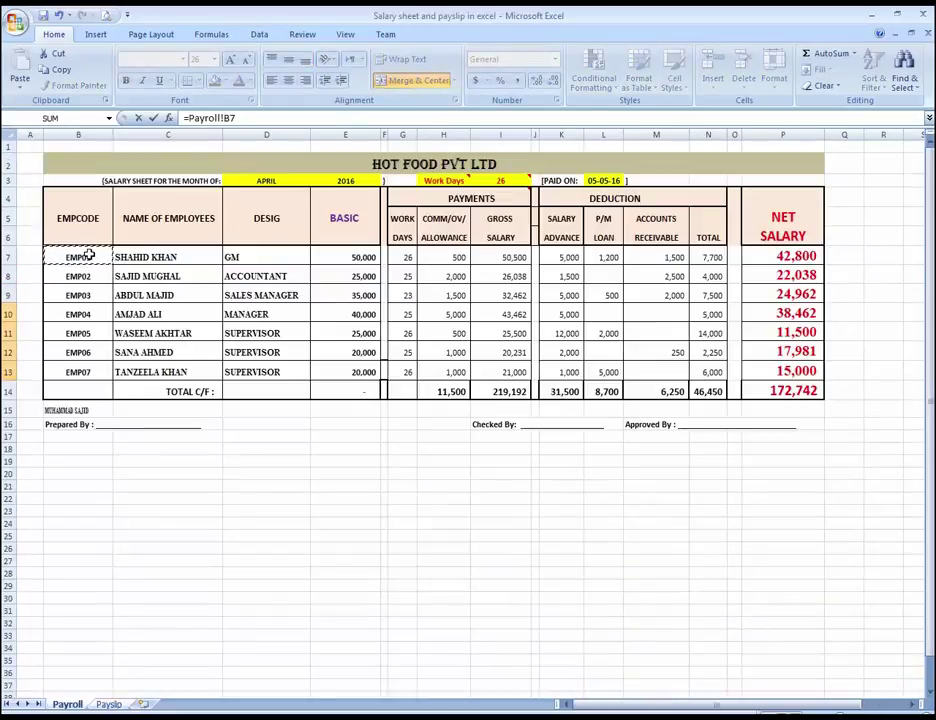
key("Return")
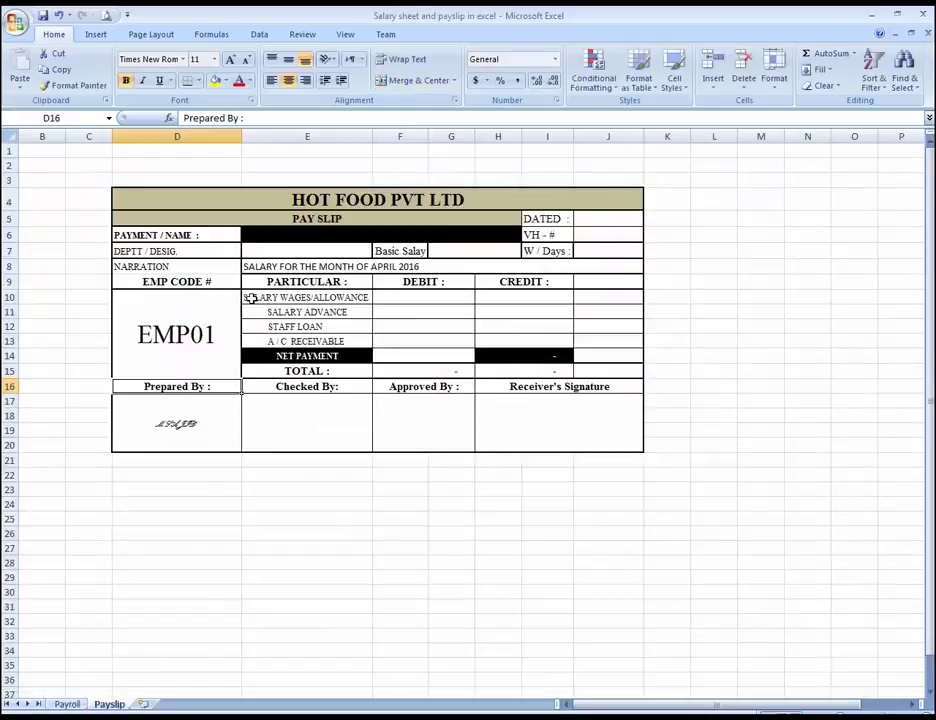
Step: Review the EMP01 code and title formulas, ending near the employee name cell
left_click(184, 326)
key("Up")
key("Down")
key("Right")
key("Up")
key("Up")
key("Up")
key("Up")
key("Left")
key("Left")
key("Right")
key("Right")
key("Left")
key("Right")
key("Up")
key("Up")
key("Up")
key("Down")
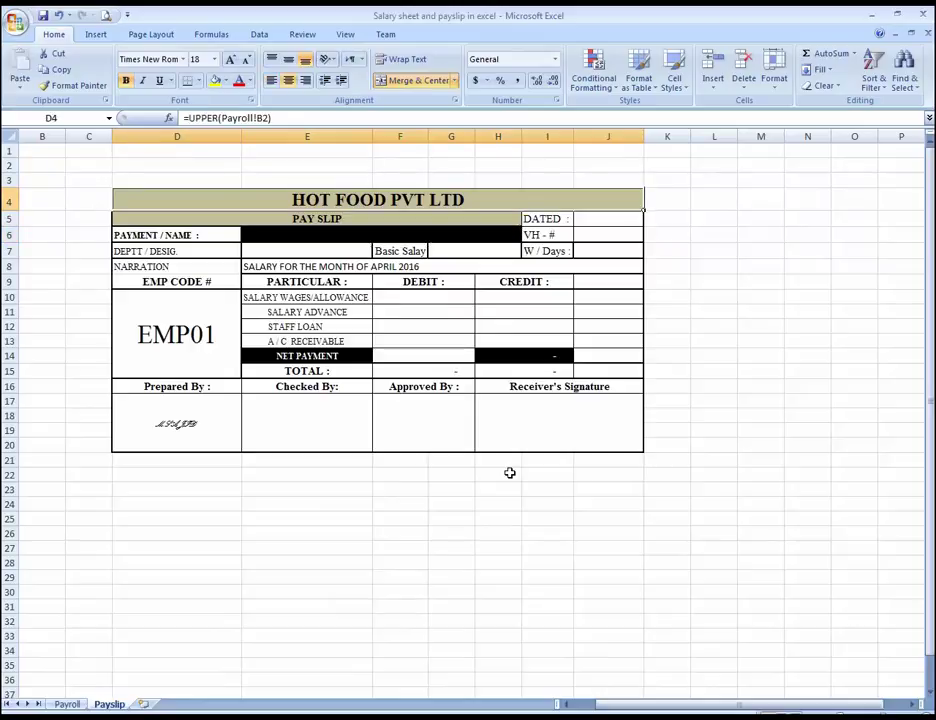
left_click(192, 335)
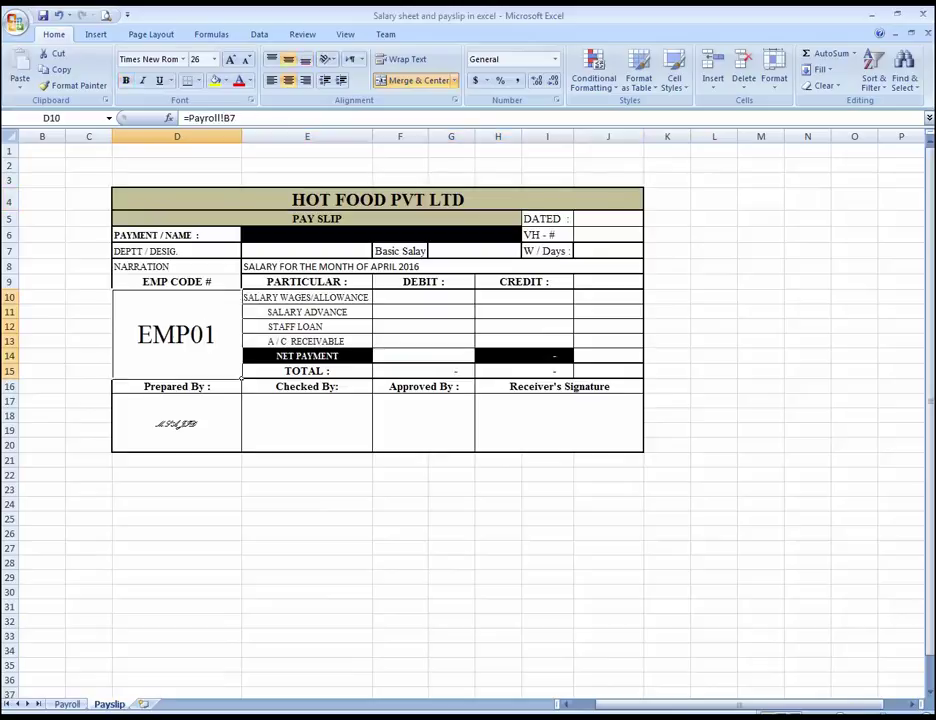
key("Up")
key("Up")
key("Up")
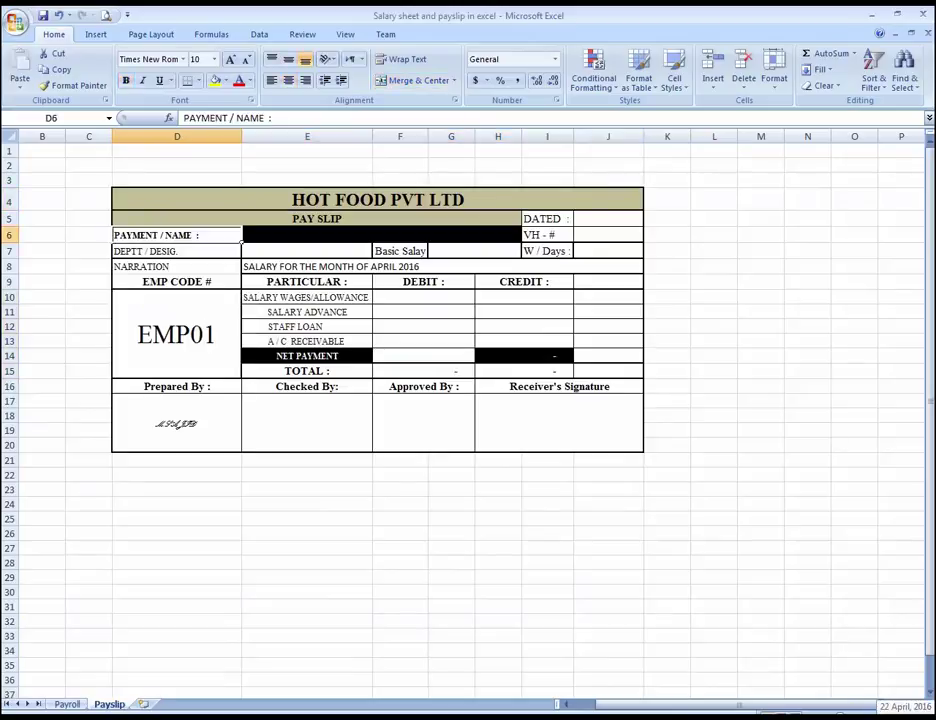
Step: Start a VLOOKUP in name cell E6 using employee code D10 as the lookup value
key("Up")
key("Right")
left_click(239, 238)
key("Left")
key("Right")
key("Right")
key("Left")
key("Right")
type("=")
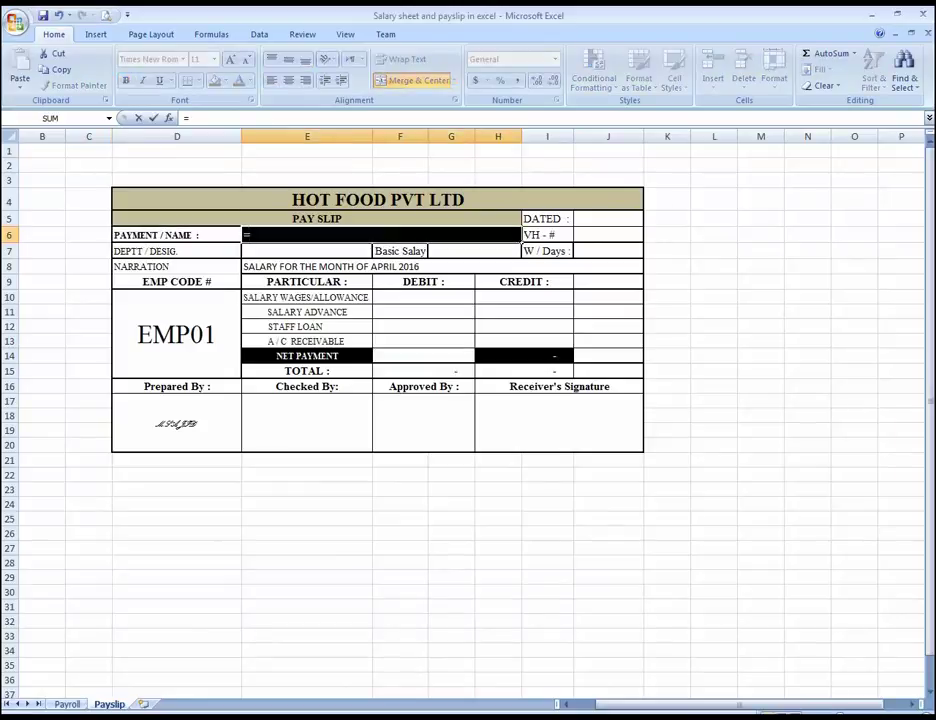
type("vl")
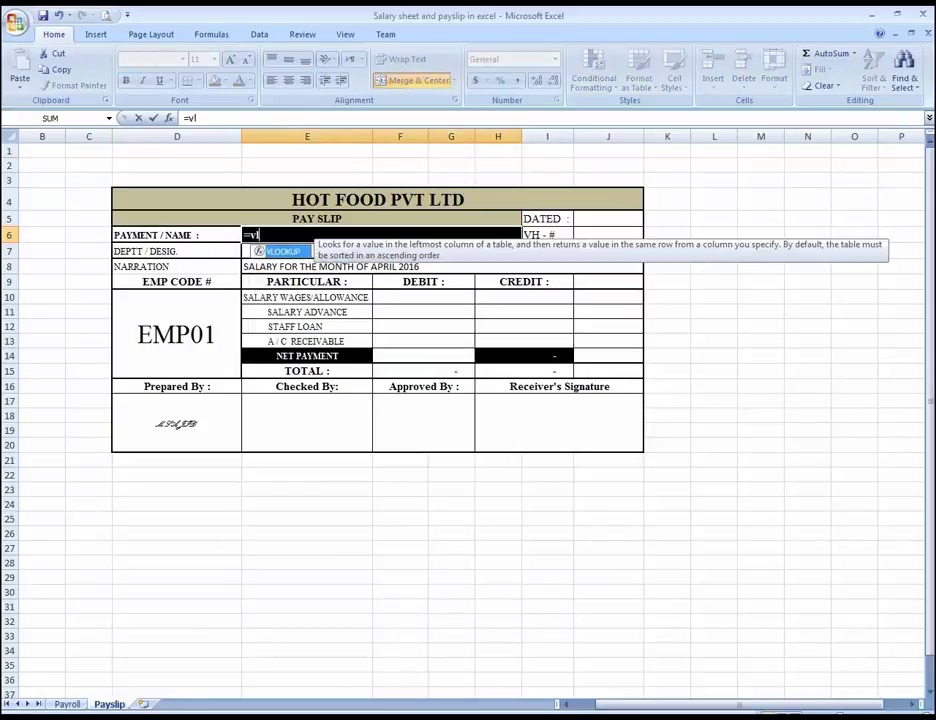
key("Tab")
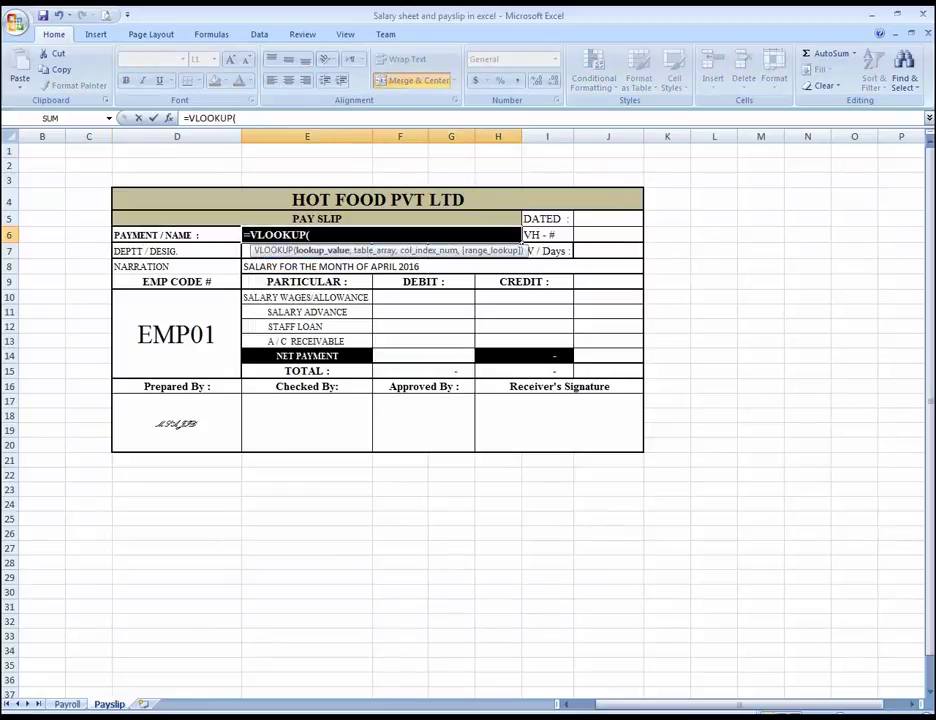
left_click(204, 334)
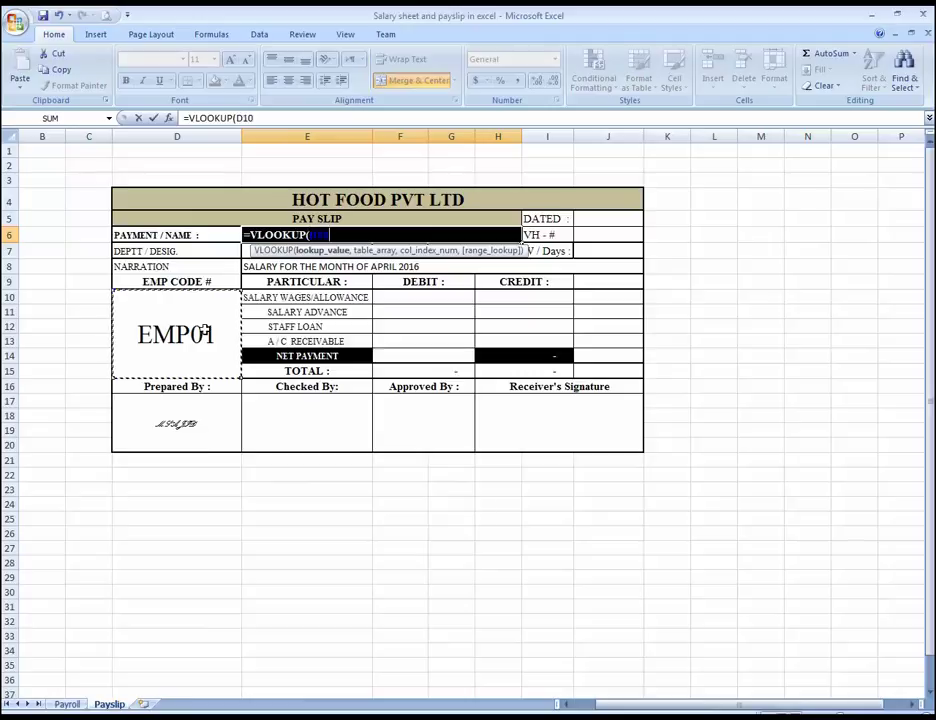
type(",")
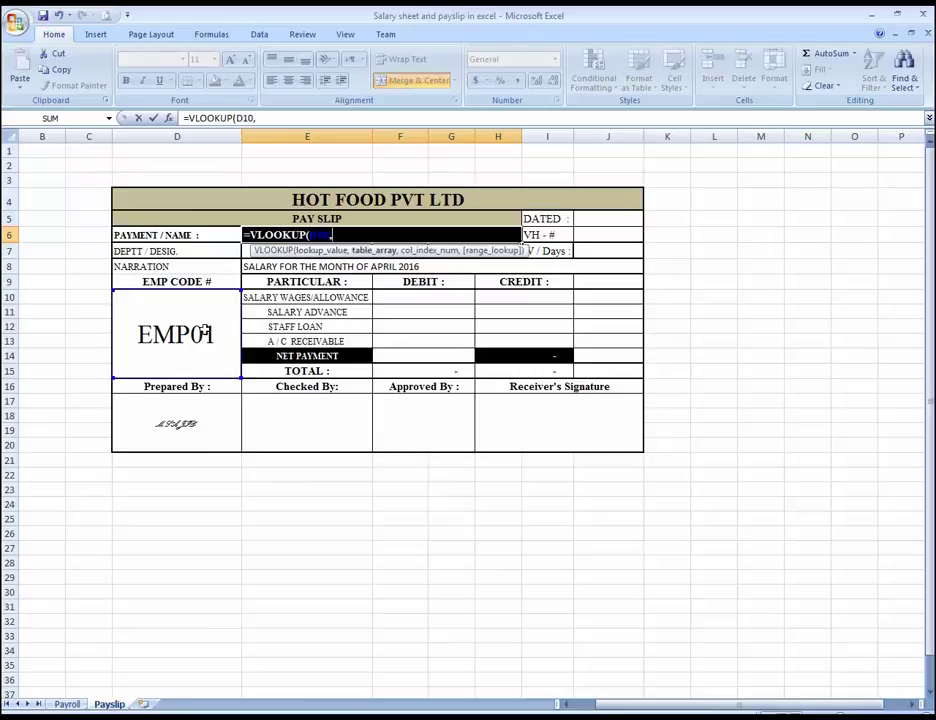
Step: Complete the lookup with table Payroll!$B$7:$P$13, column 2 and exact match 0
key("ctrl+Page_Up")
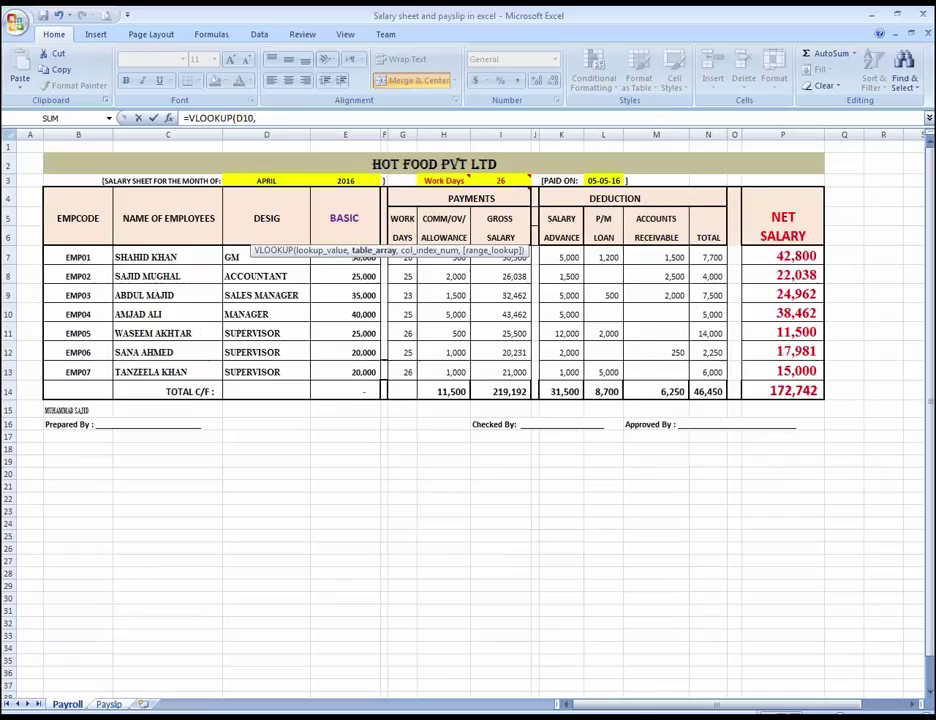
left_click_drag(100, 258, 775, 378)
key("F4")
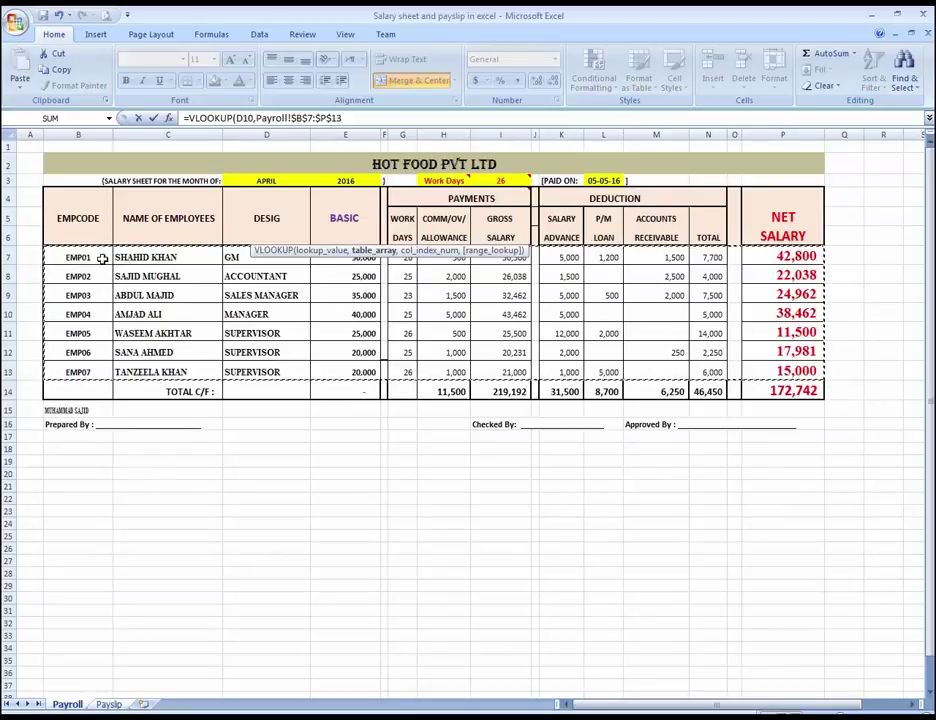
type(",2")
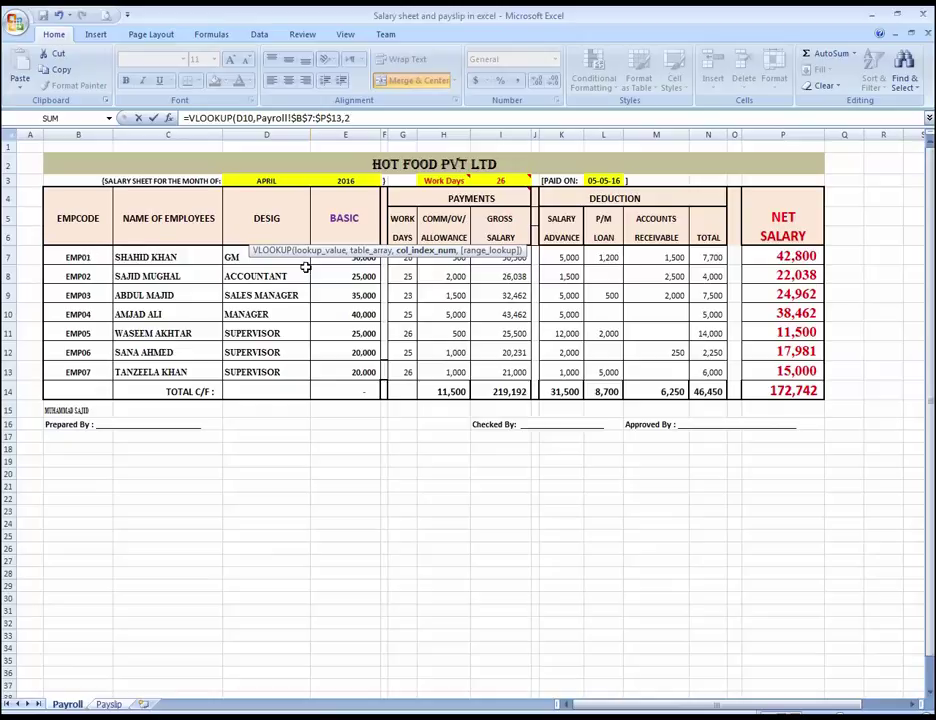
type(",0")
key("Return")
key("Up")
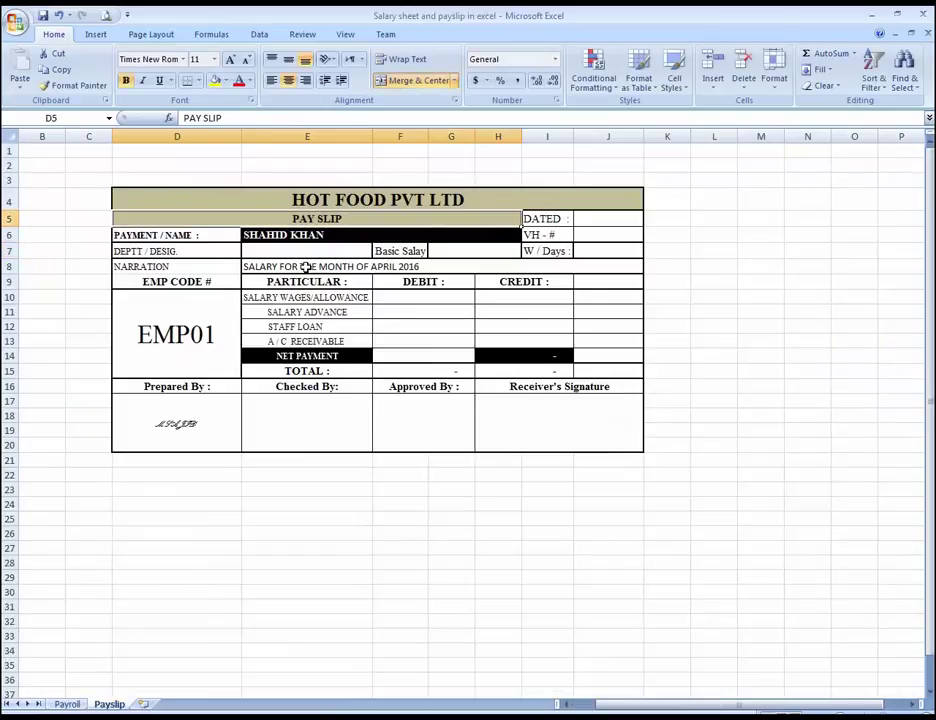
key("F2")
key("Escape")
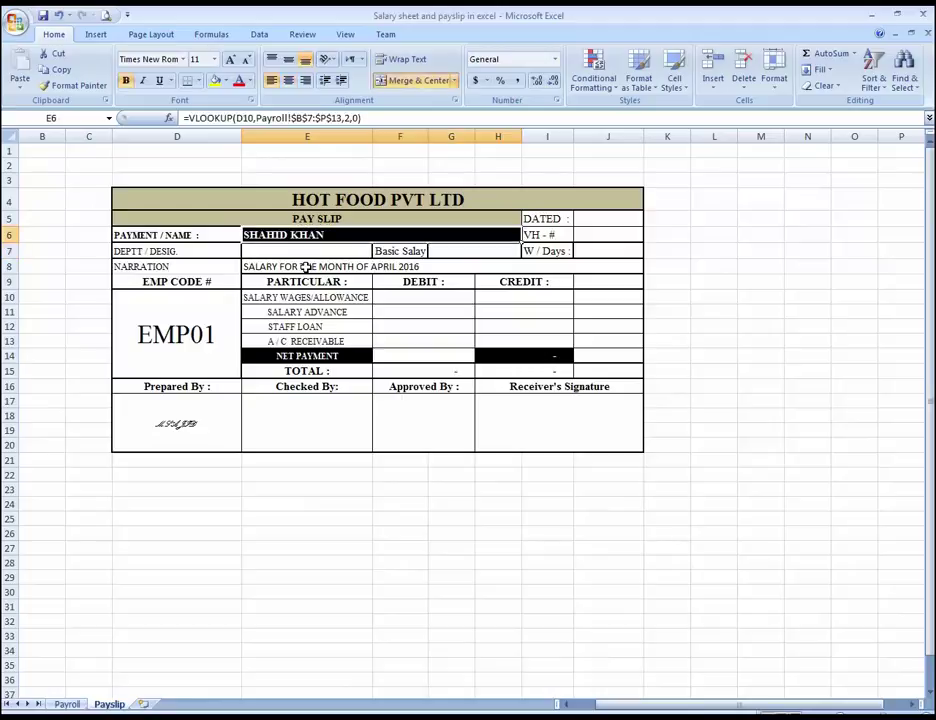
key("F2")
key("Left")
key("Left")
key("Left")
key("Left")
key("Left")
key("Left")
key("Left")
key("Left")
key("Left")
key("Left")
key("Left")
key("Left")
key("Left")
key("Left")
key("Left")
key("Left")
key("Left")
key("Left")
key("Left")
key("Left")
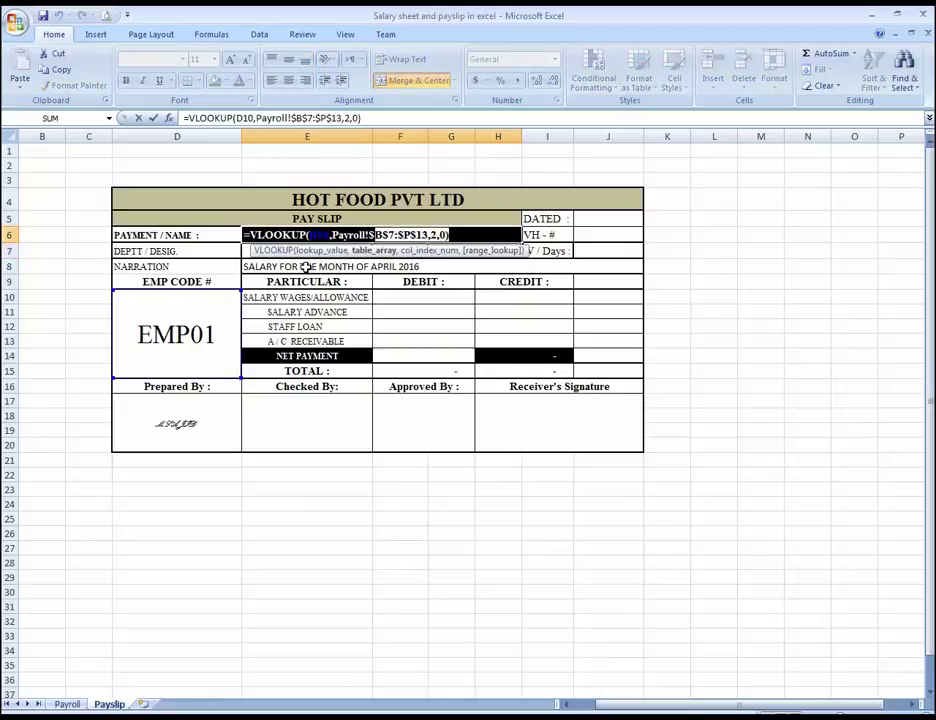
key("Return")
Step: Paste the name VLOOKUP into the designation cell E7
key("Up")
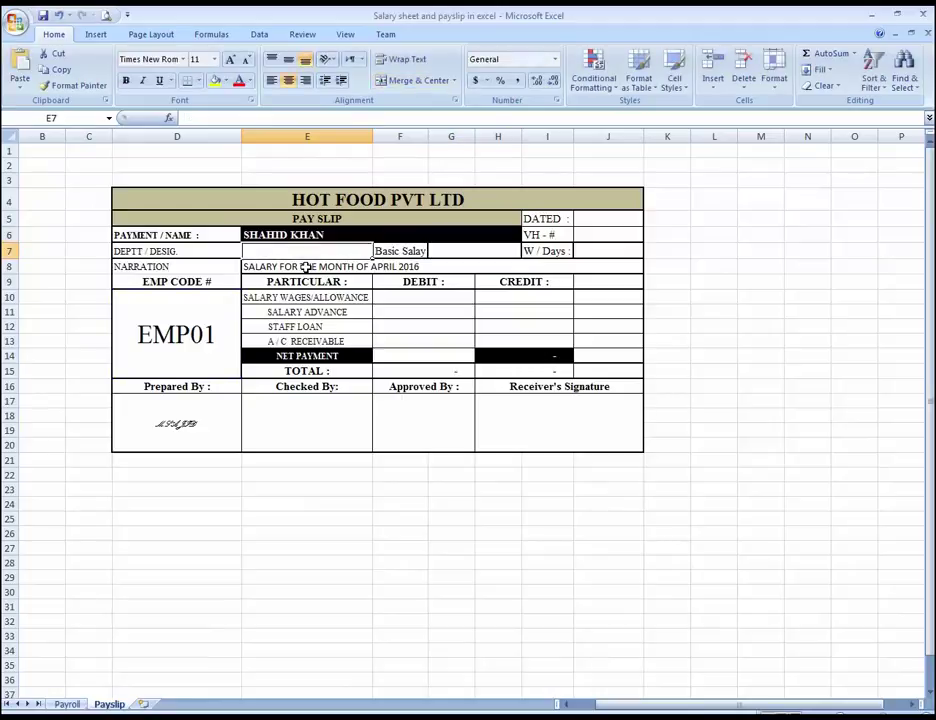
key("Down")
key("Left")
key("Left")
key("Right")
key("Right")
key("Left")
key("Right")
key("ctrl+v")
key("Down")
Step: Inspect the D10 reference inside the name formula in E6
key("Up")
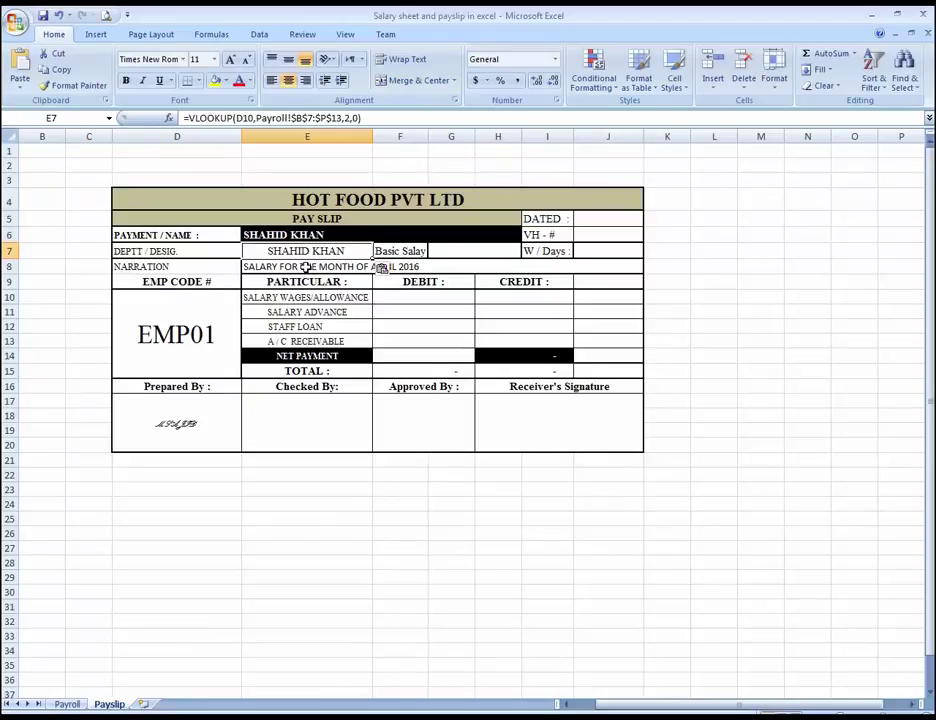
key("Up")
key("F2")
key("Left")
key("Left")
key("Left")
key("Left")
key("Left")
key("Left")
key("Left")
key("Left")
key("Left")
key("Left")
key("Left")
key("Left")
key("Left")
key("Left")
key("Left")
key("Left")
key("Left")
key("Left")
key("Left")
key("Left")
key("shift+Left")
key("shift+Left")
key("shift+Left")
key("Return")
Step: Change the designation lookup's column index to 3 so it shows GM
key("Down")
key("Up")
key("F2")
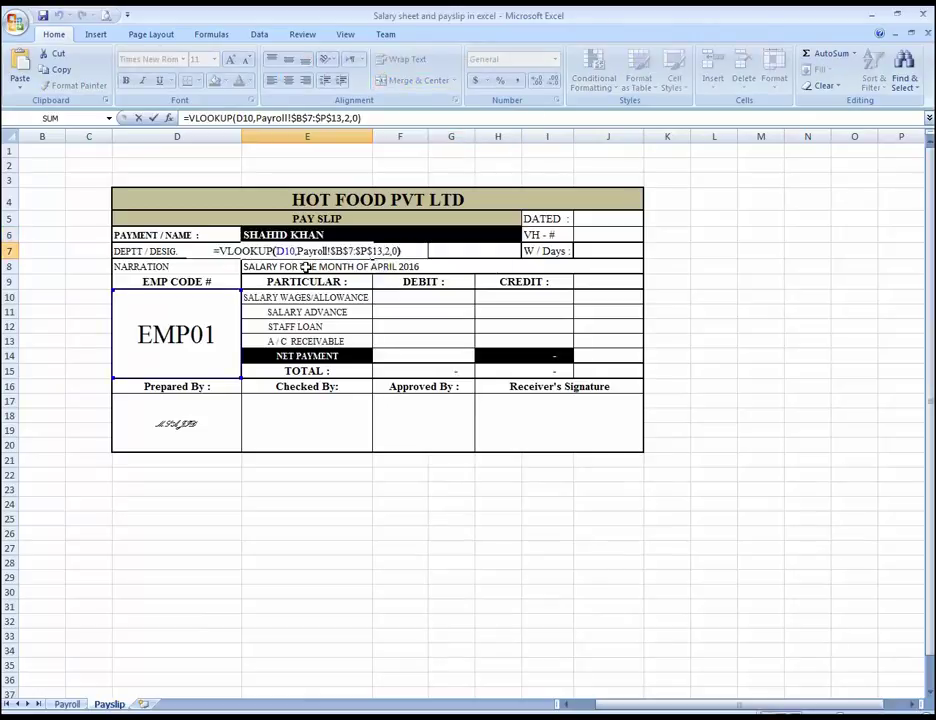
key("Left")
key("Left")
key("Left")
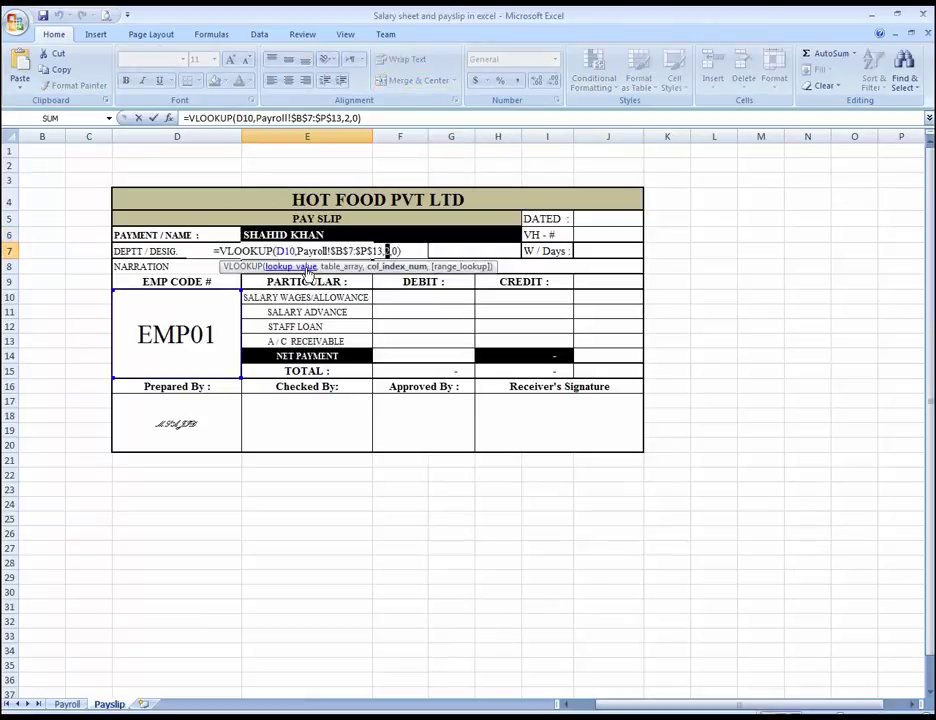
type("3")
key("ctrl+Return")
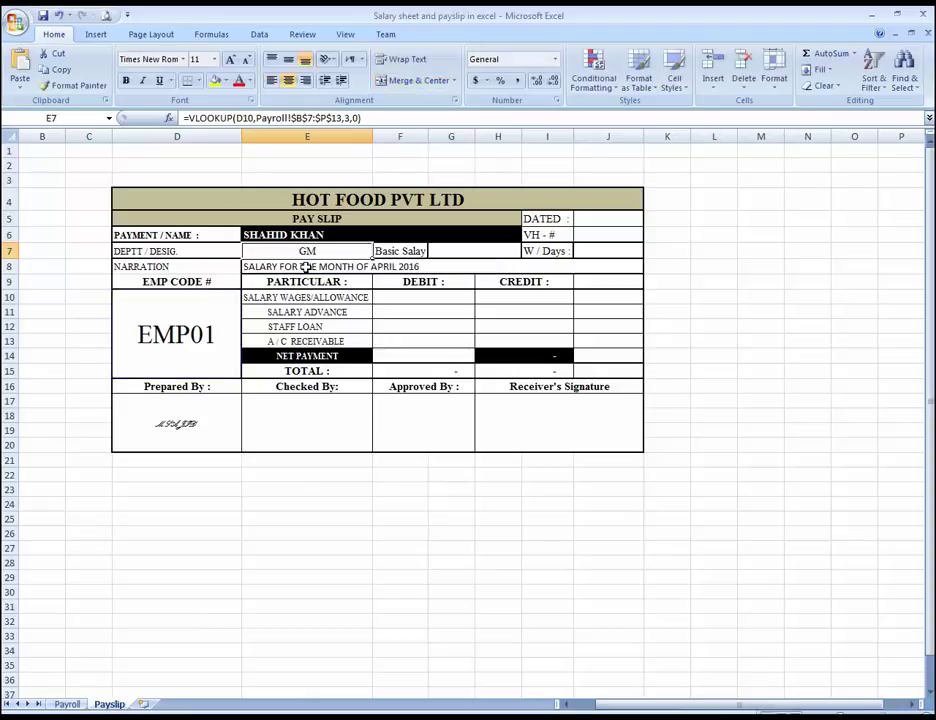
Step: Paste the VLOOKUP into basic salary G7 with column index 4, showing 50,000
key("Right")
key("Right")
key("ctrl+v")
key("Return")
key("Up")
key("F2")
key("Left")
key("Left")
key("Left")
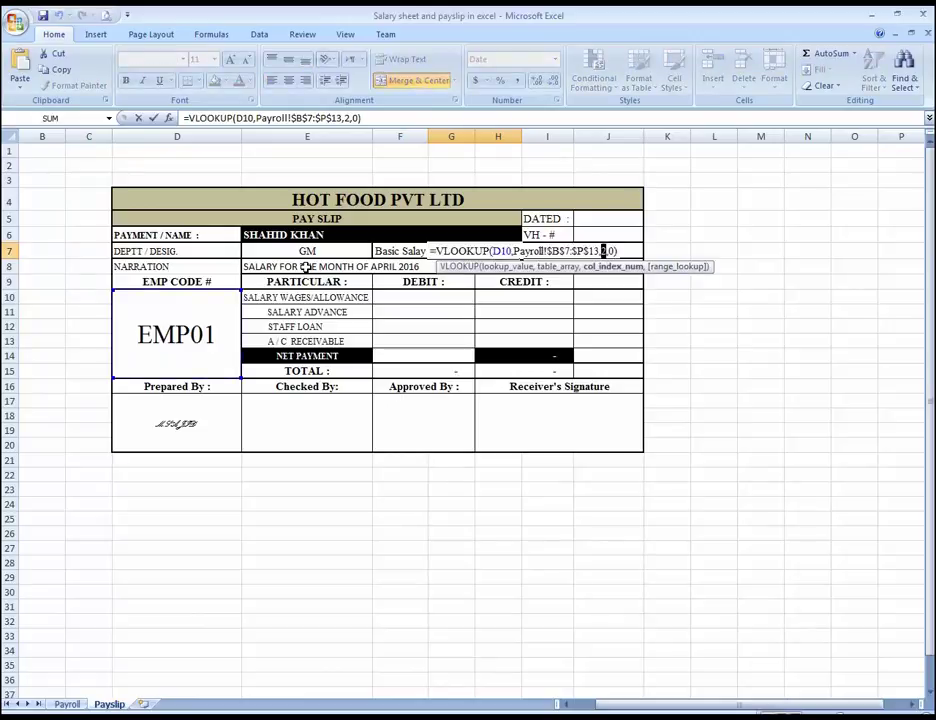
type("4")
key("Return")
key("Up")
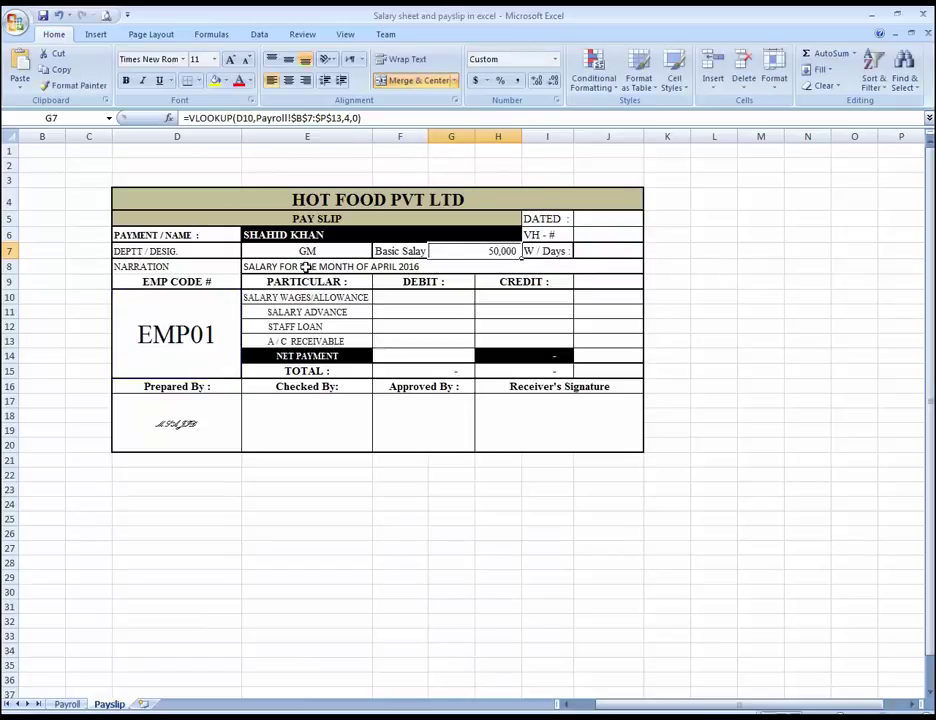
Step: Paste the VLOOKUP into working days J7 and select its column index 2
key("Right")
key("Right")
key("F2")
key("ctrl+v")
key("ctrl+Return")
key("F2")
key("Left")
key("Left")
key("Left")
key("shift+Left")
Step: Set the working days lookup's column index to 6 so it shows 26
type("6")
left_click(306, 267)
key("Right")
key("Up")
Step: Verify EMP01's code, name, GM, 50,000 and 26 on Payroll row 7, then return to Payslip
key("ctrl+Page_Up")
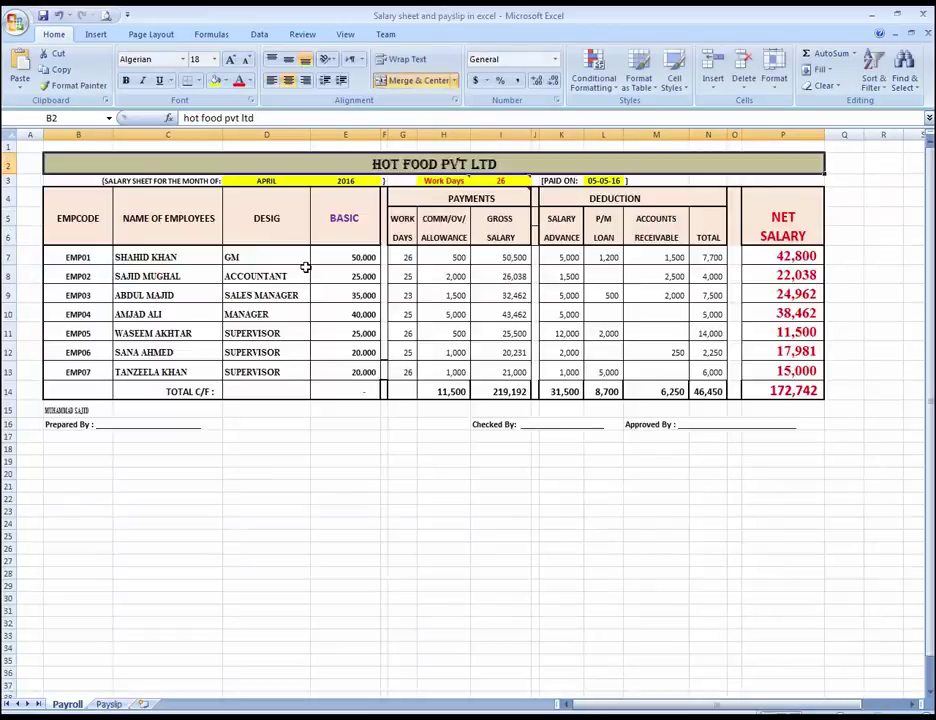
left_click(88, 257)
left_click(207, 264)
left_click(259, 257)
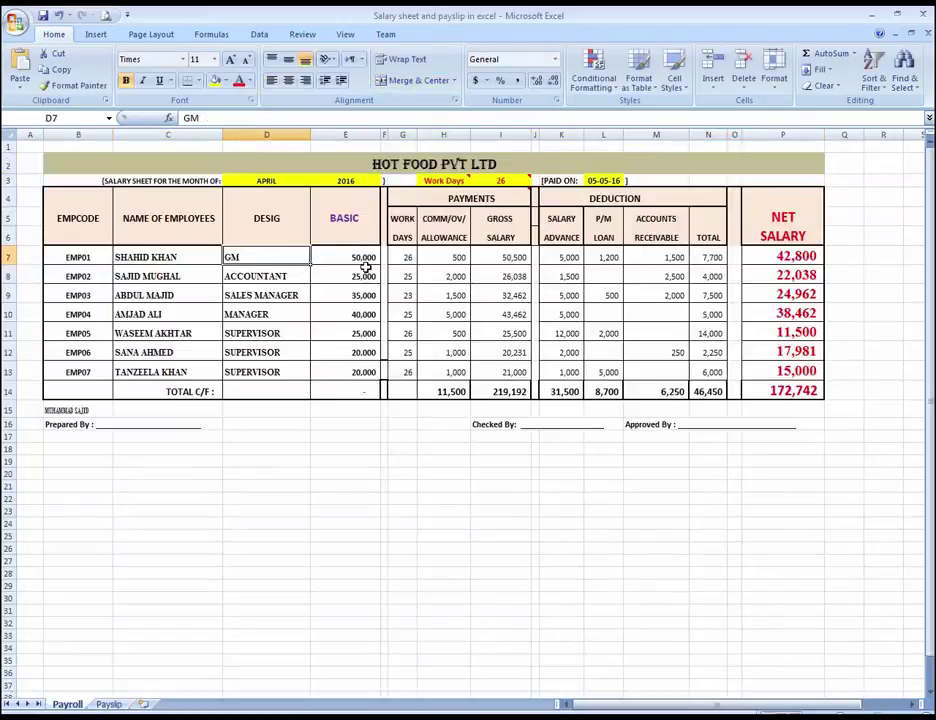
left_click(350, 253)
left_click(384, 257)
left_click(398, 255)
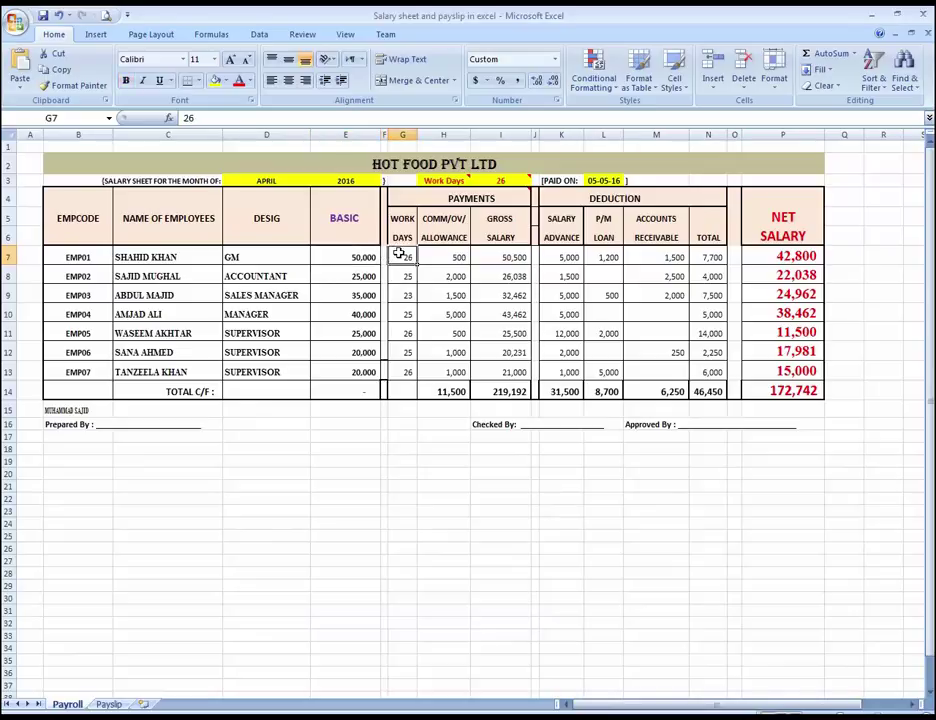
key("ctrl+Page_Down")
key("Down")
Step: Paste the VLOOKUP into the salary wages debit cell F10
key("Up")
key("Left")
key("Down")
key("Down")
key("Down")
key("Right")
key("Left")
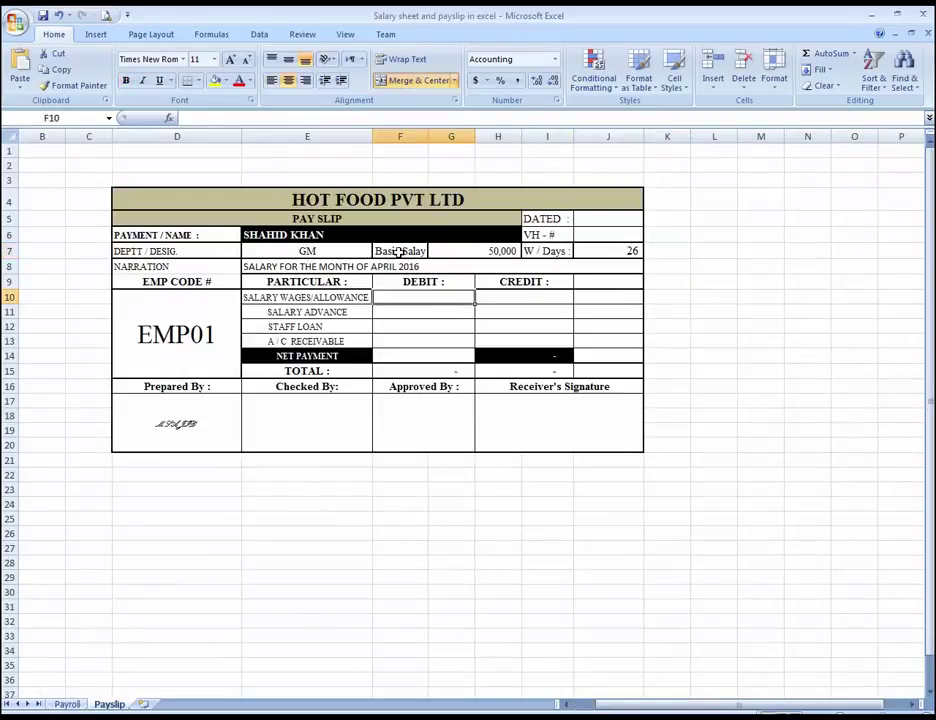
key("F2")
type("=VLOOKUP(D10,Payroll!$B$7:$P$13,2,0)")
key("Return")
key("Up")
key("F2")
key("Return")
key("Up")
Step: Check EMP01's gross salary on Payroll and point F10's lookup at column 8, showing 50,500.00
key("ctrl+Page_Up")
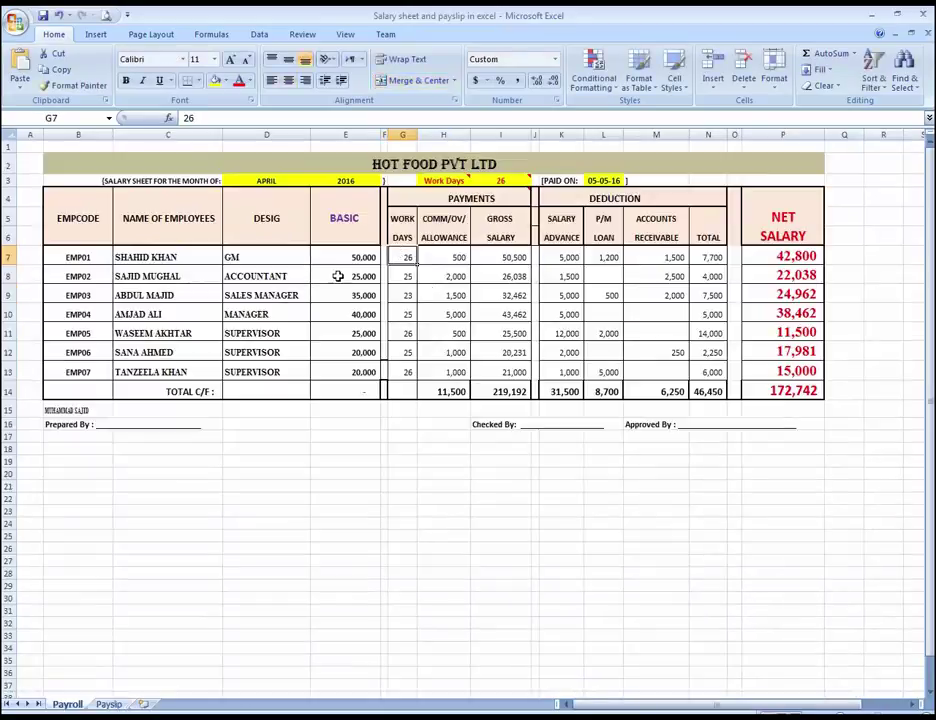
left_click(445, 259)
left_click(501, 259)
key("ctrl+Page_Down")
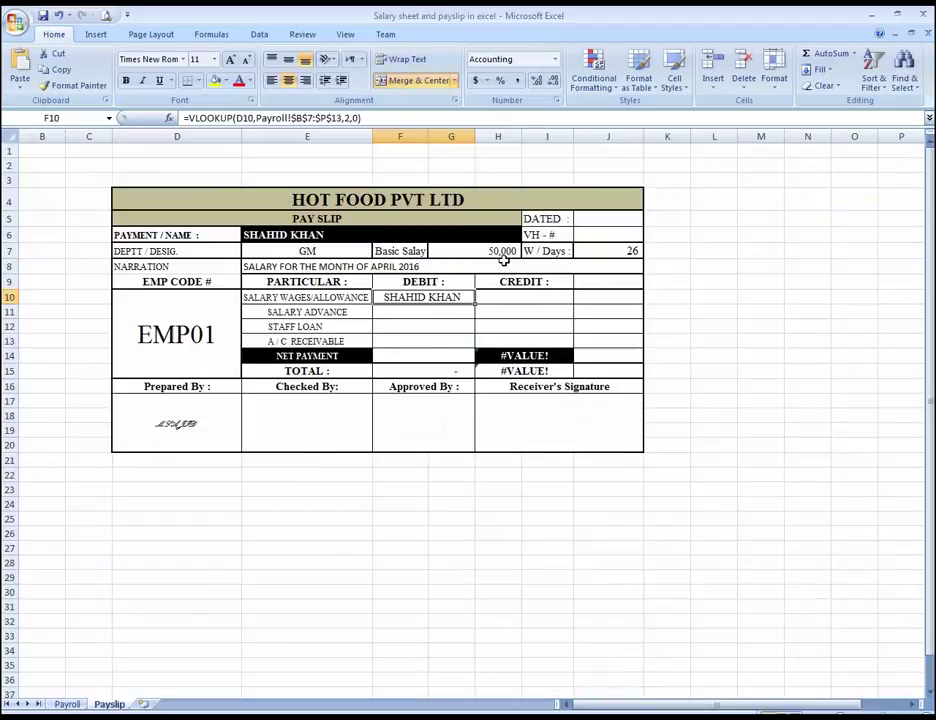
key("Up")
key("Down")
key("F2")
key("Left")
key("Left")
key("Left")
key("Left")
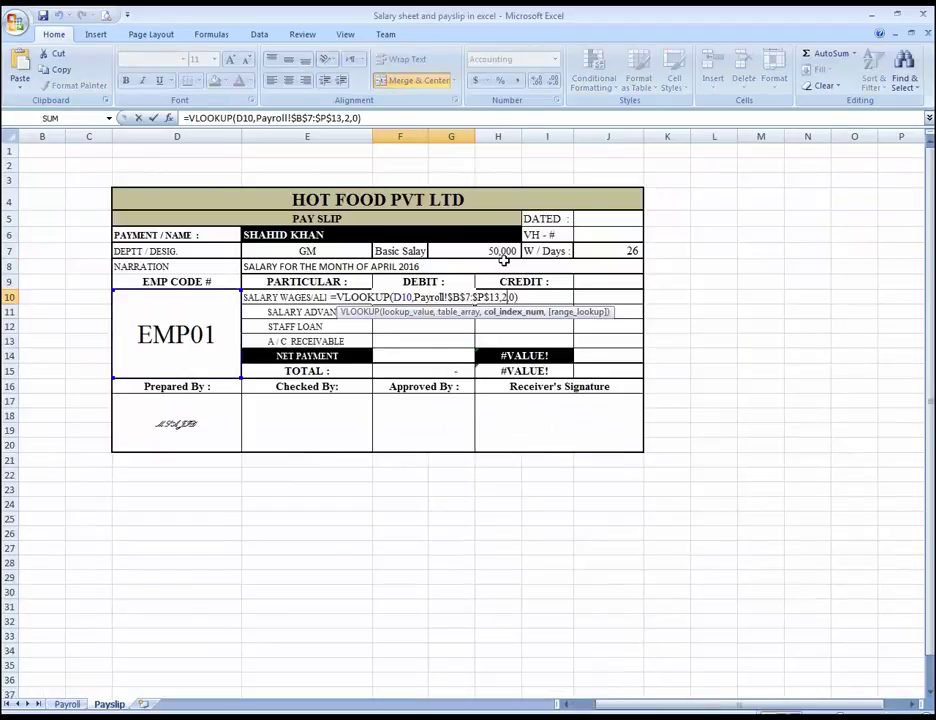
key("Return")
Step: Paste the VLOOKUP into the salary advance credit cell H11
key("Up")
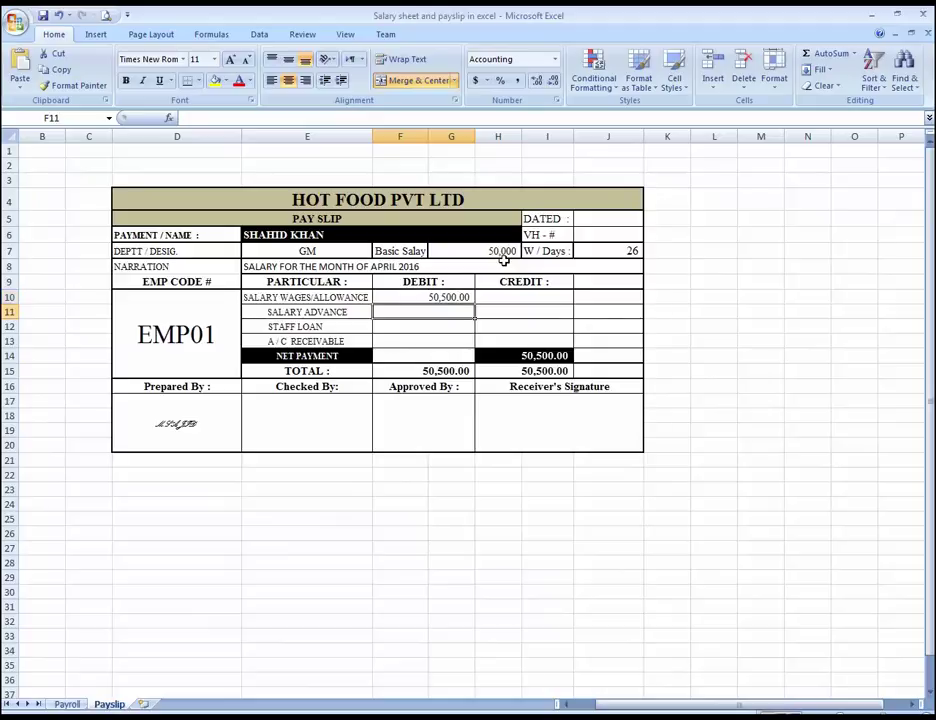
key("Down")
key("Right")
key("F2")
type("=VLOOKUP(D10,Payroll!$B$7:$P$13,2,0)")
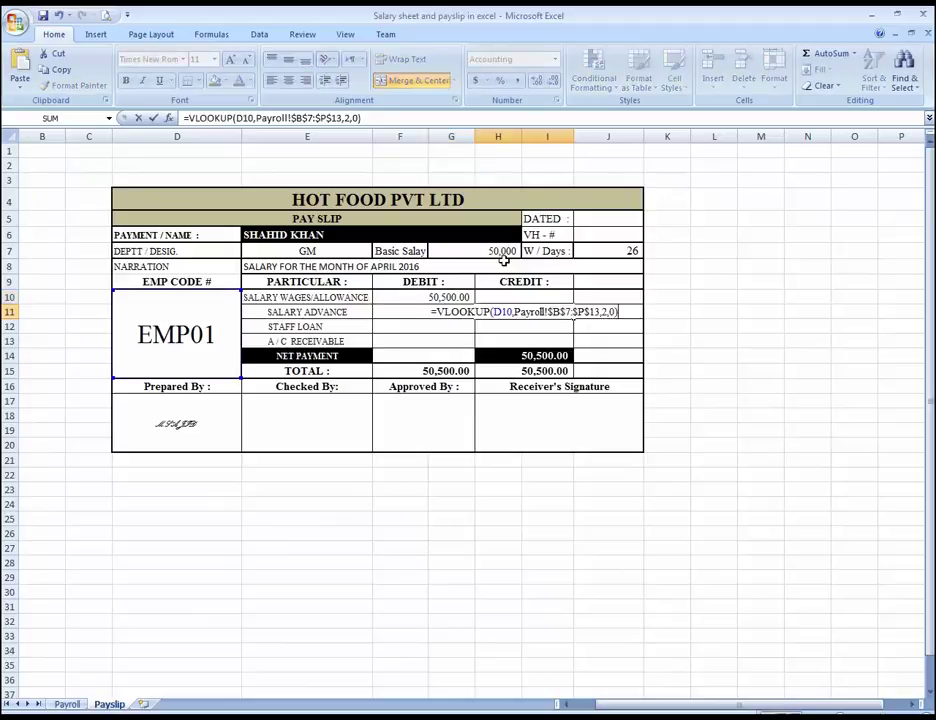
key("ctrl+Return")
key("ctrl+Page_Up")
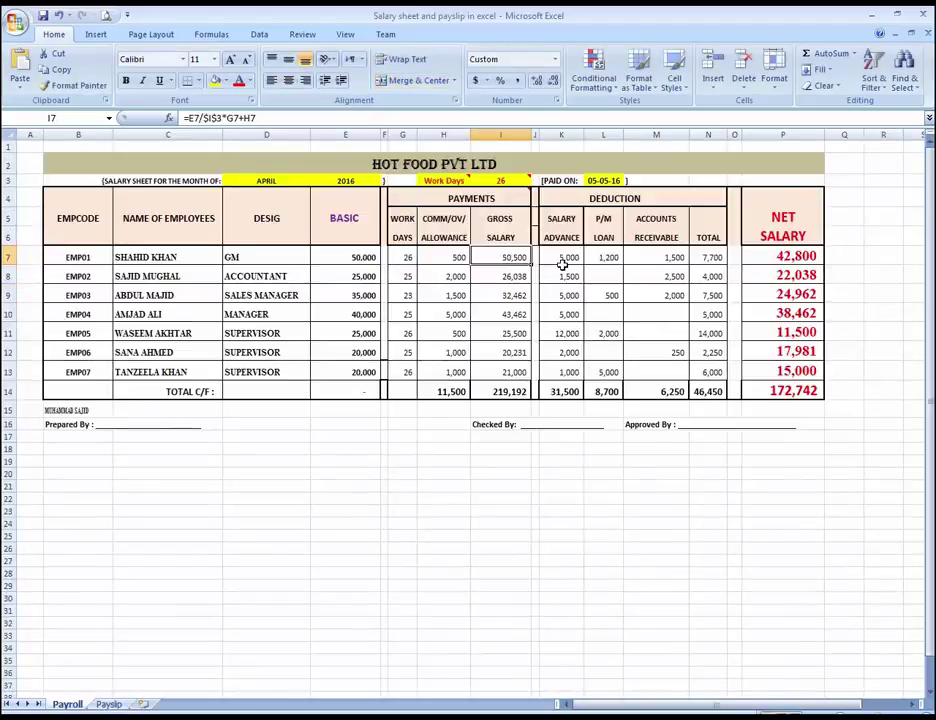
Step: On the Payslip sheet, change H11's VLOOKUP column index to 10 to pull salary advance 5,000.00
key("ctrl+Page_Down")
key("F2")
key("Left")
key("Left")
key("Left")
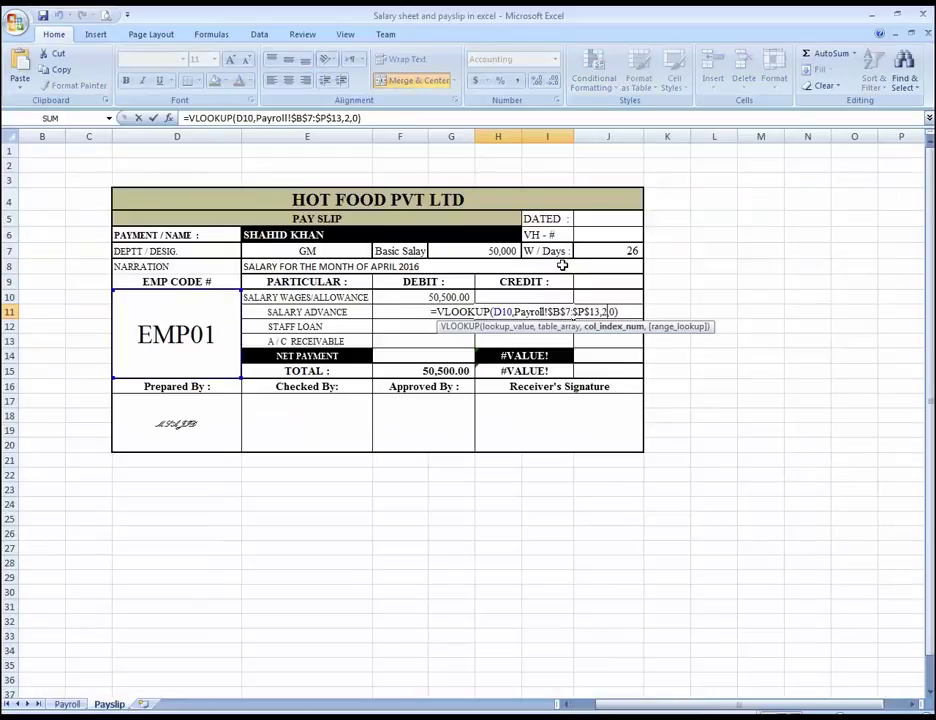
key("BackSpace")
type("10")
key("Return")
Step: Paste the VLOOKUP formula into the staff loan and receivable cells H12 and H13
key("ctrl+v")
key("Escape")
key("ctrl+v")
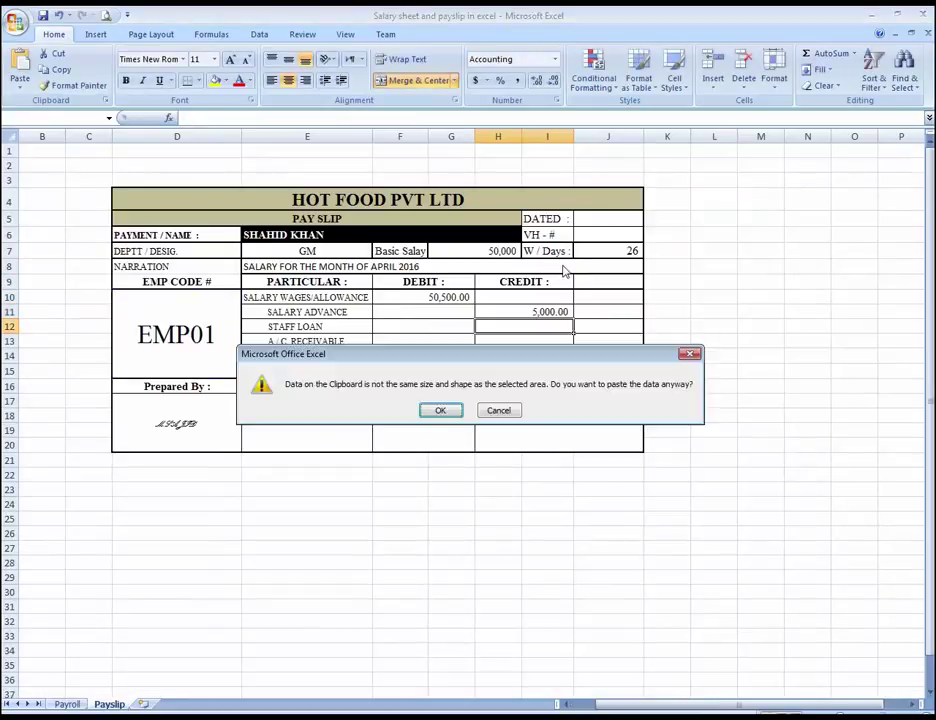
key("Escape")
key("Up")
key("Down")
key("F2")
type("=VLOOKUP(D10,Payroll!$B$7:$P$13,2,0)")
key("Return")
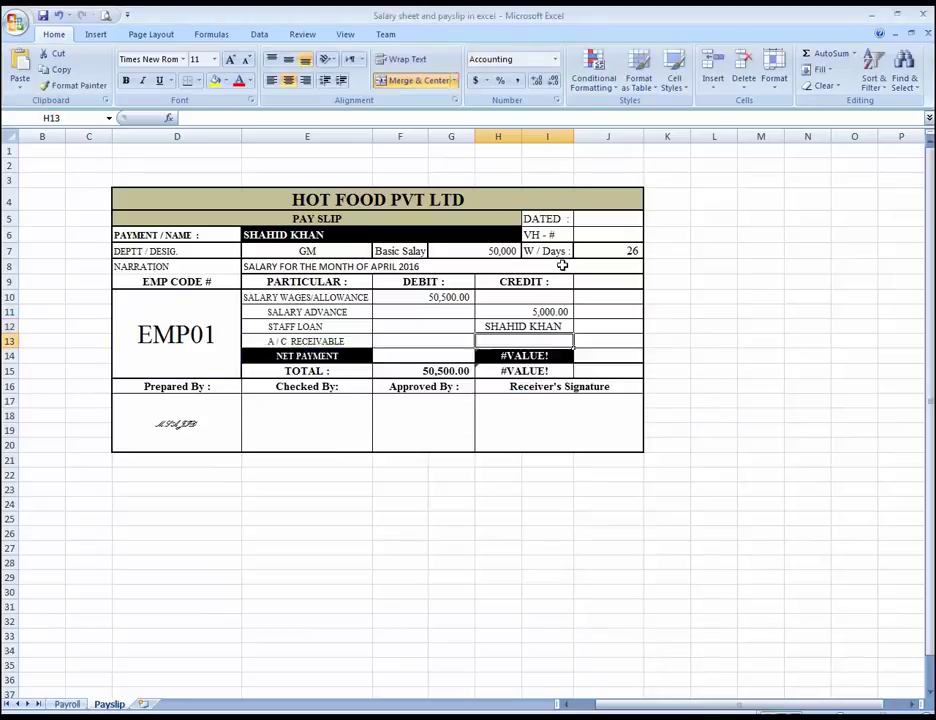
key("F2")
type("=VLOOKUP(D10,Payroll!$B$7:$P$13,2,0)")
key("Return")
Step: Set column index 11 in H12 and 12 in H13 for staff loan 1,200.00 and receivable 1,500.00
key("Up")
key("Up")
key("F2")
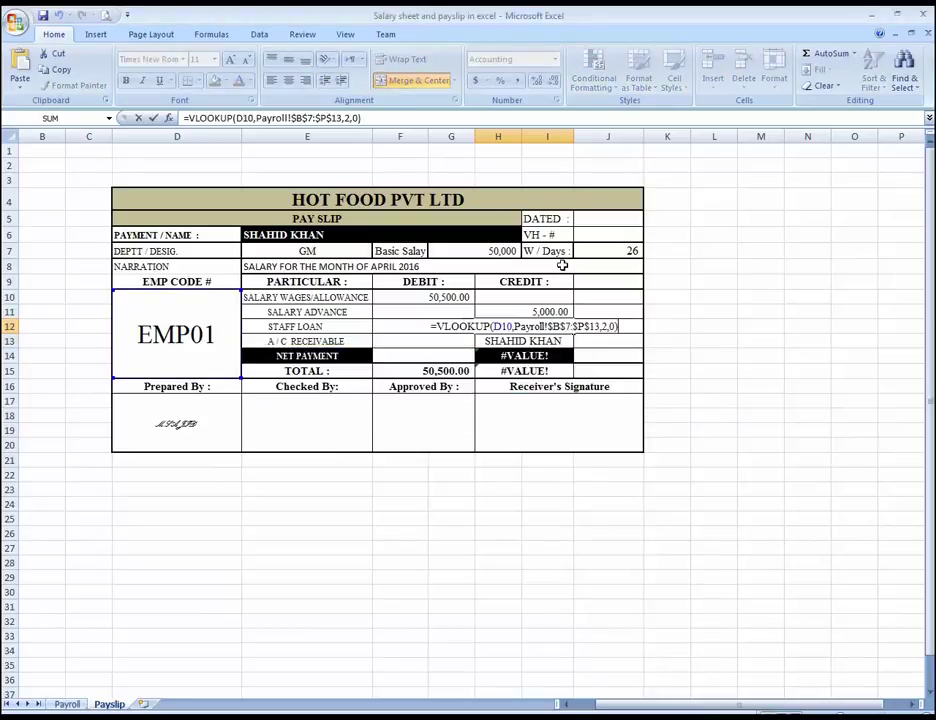
key("Left")
key("Left")
key("Left")
key("shift+Left")
type("11")
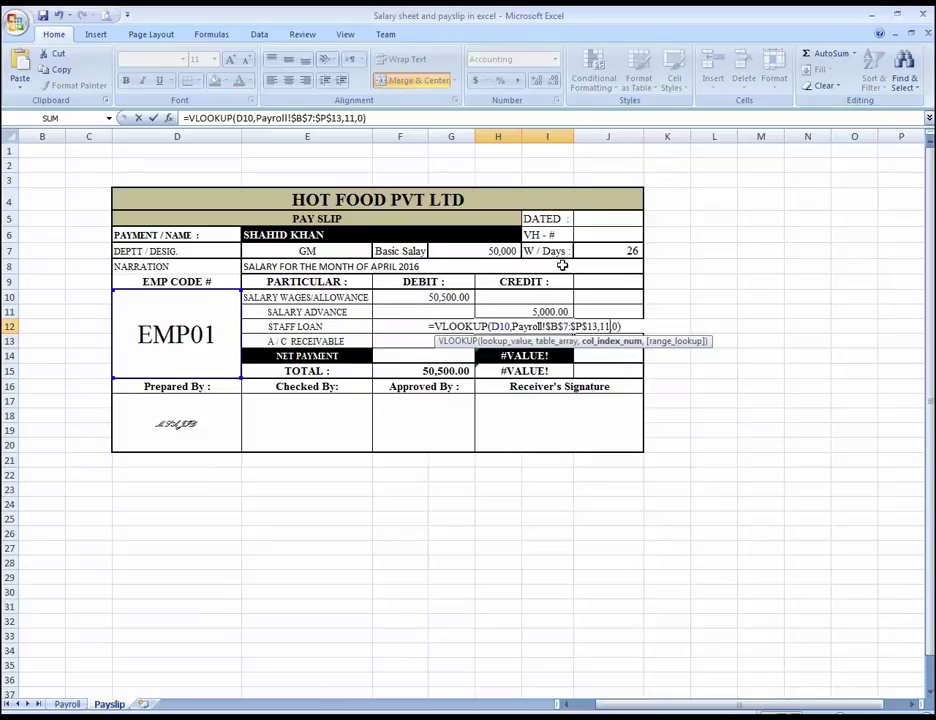
key("Return")
key("F2")
key("Left")
key("Left")
key("Left")
key("shift+Left")
type("12")
key("Return")
Step: Review the filled credit values and the debit total SUM formula
key("Up")
key("Down")
key("Up")
key("Up")
key("Up")
key("Up")
key("Left")
key("Down")
key("Down")
key("Down")
key("Down")
key("Down")
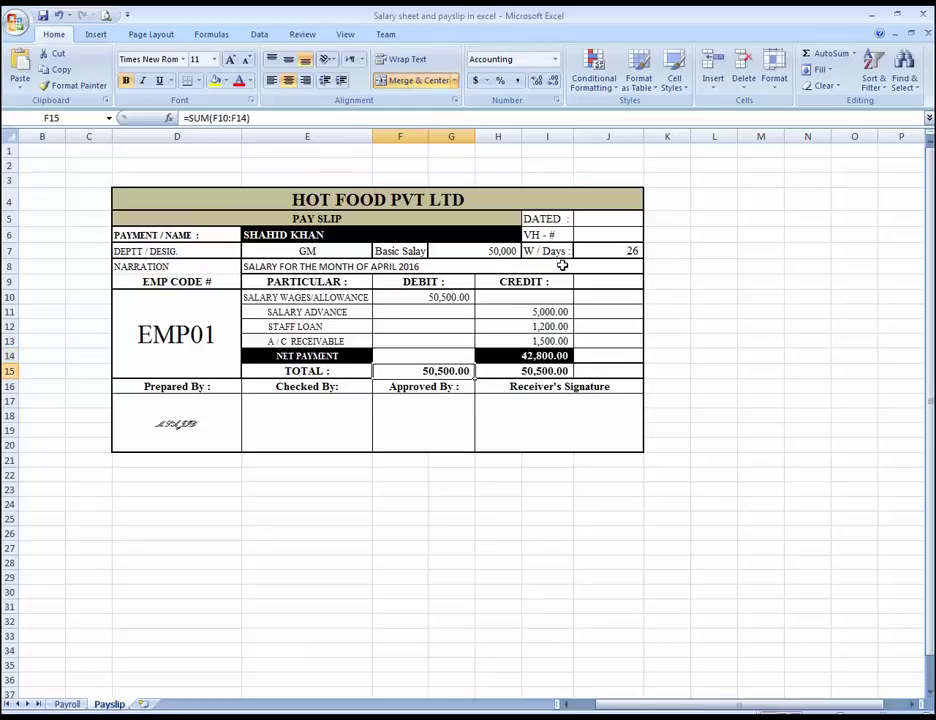
key("Right")
key("Left")
key("Up")
key("Up")
key("Right")
key("Up")
key("Up")
key("Up")
key("Left")
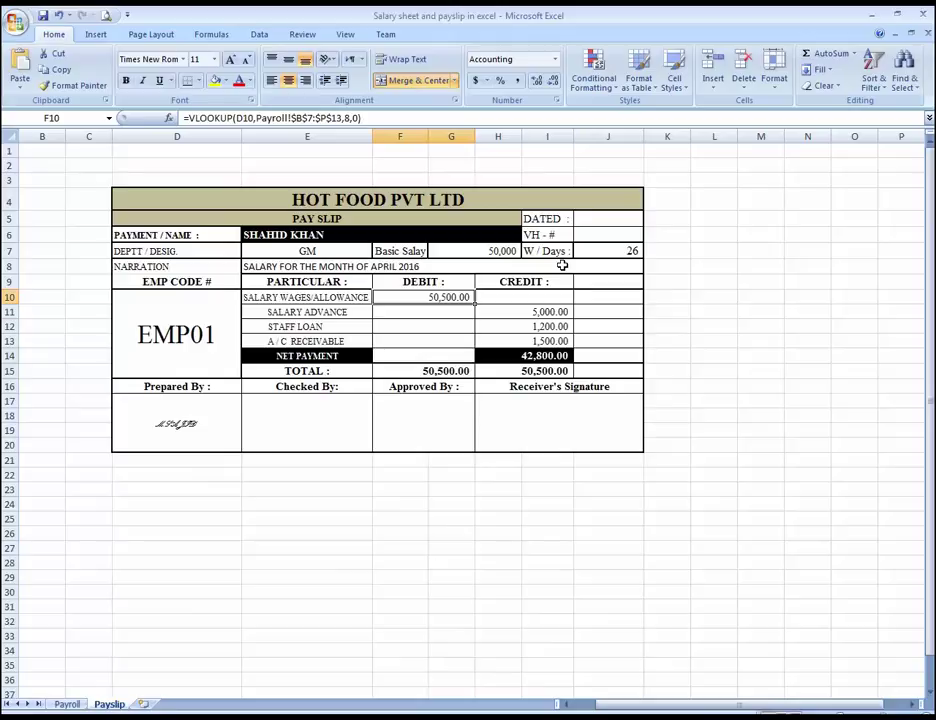
key("Down")
key("Right")
key("Down")
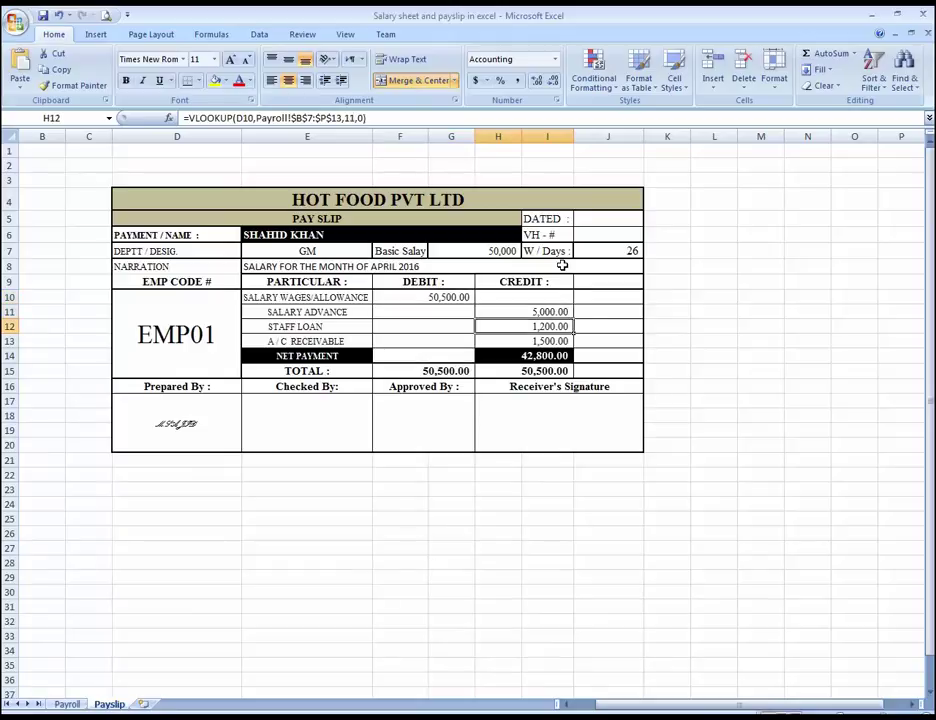
key("Down")
key("Down")
key("Up")
key("F2")
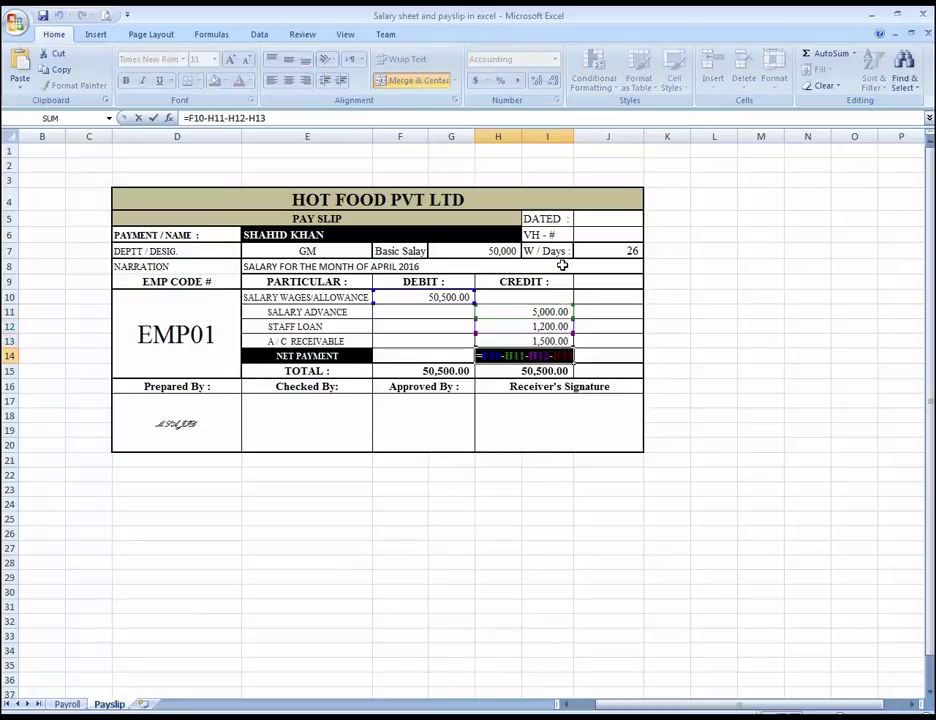
key("Return")
key("Up")
key("F2")
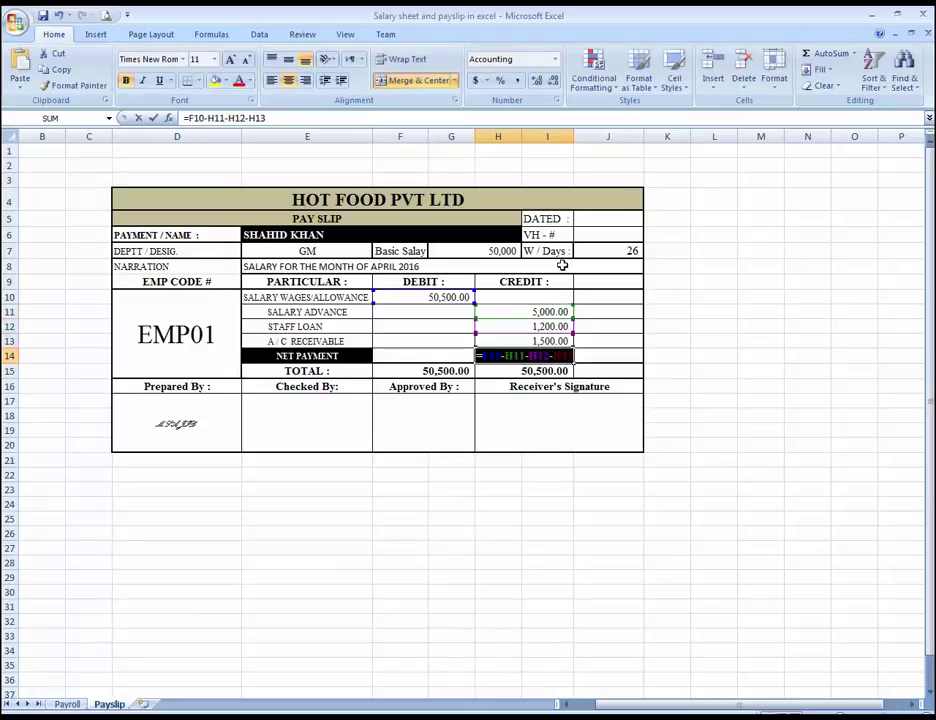
key("Return")
key("Up")
key("Up")
key("Up")
key("Up")
key("Left")
key("Up")
key("Down")
key("Right")
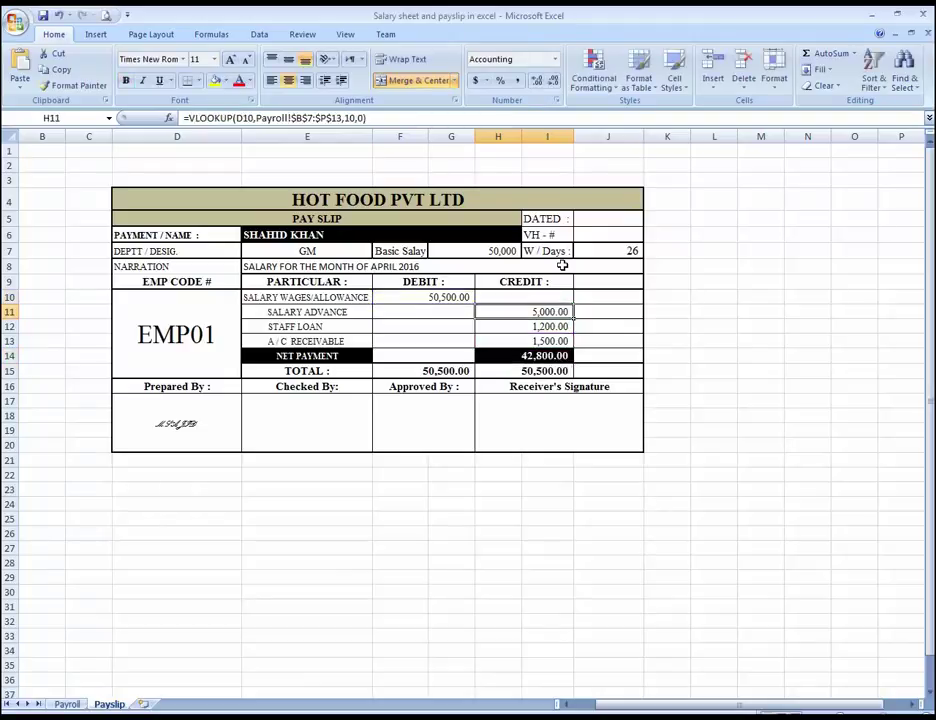
key("Down")
key("Down")
key("Down")
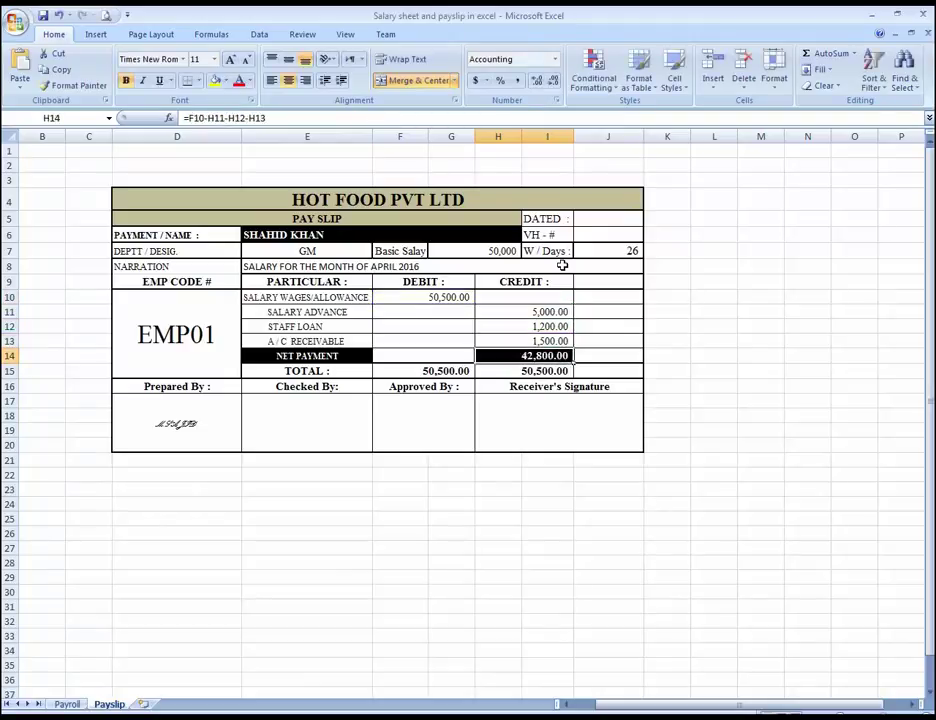
key("F2")
key("Return")
key("Up")
key("Up")
key("Up")
key("Up")
key("Up")
key("Up")
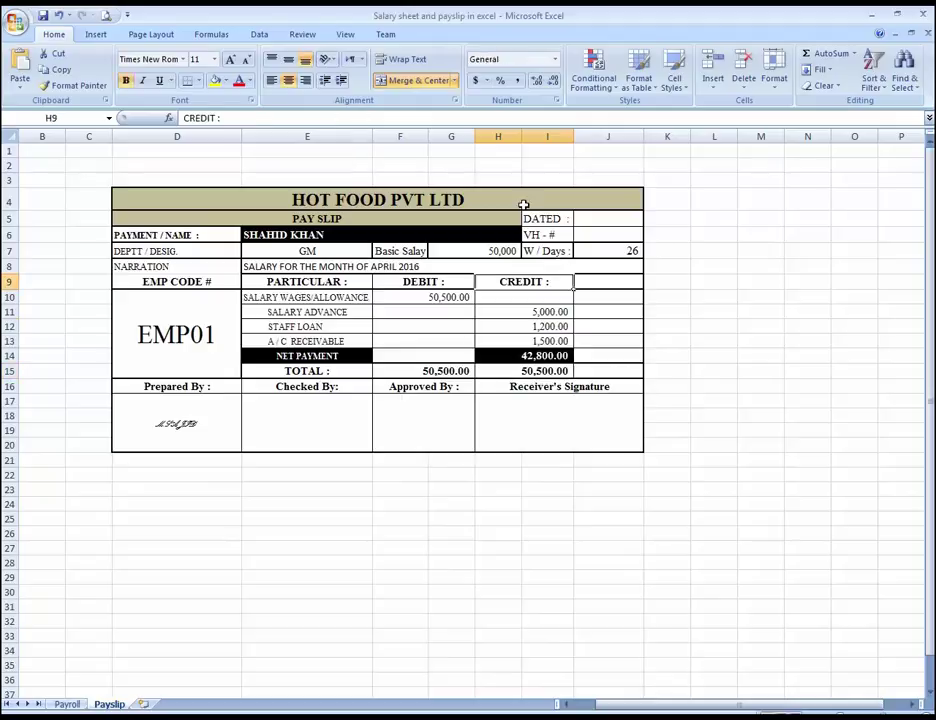
Step: Select the whole pay slip D4:J20 and copy it
left_click(524, 204)
key("Up")
key("Down")
key("Up")
key("Down")
key("Up")
key("Down")
key("shift+Down")
key("shift+Down")
key("shift+Down")
key("shift+Down")
key("shift+Down")
key("shift+Down")
key("shift+Down")
key("shift+Down")
key("shift+Down")
key("shift+Down")
key("shift+Down")
key("shift+Down")
key("shift+Down")
key("shift+Down")
key("shift+Down")
key("shift+Down")
key("shift+Down")
key("shift+Down")
key("shift+Down")
key("shift+Down")
key("shift+Up")
key("shift+Up")
key("shift+Up")
key("shift+Up")
key("shift+Up")
key("ctrl+c")
Step: Paste the pay slip at D22 and start typing 'Emp' in the second slip's employee code cell
key("Down")
key("Down")
key("Down")
key("Down")
key("Down")
key("Down")
key("Down")
key("Down")
key("Down")
key("Down")
key("Down")
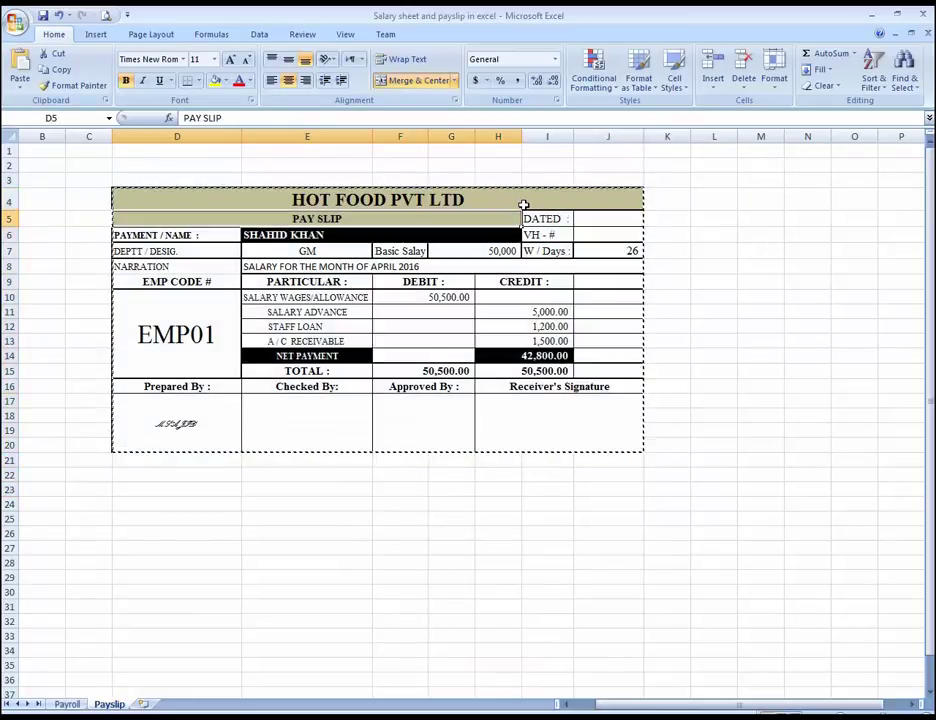
key("Up")
key("ctrl+v")
key("Down")
key("Down")
key("Down")
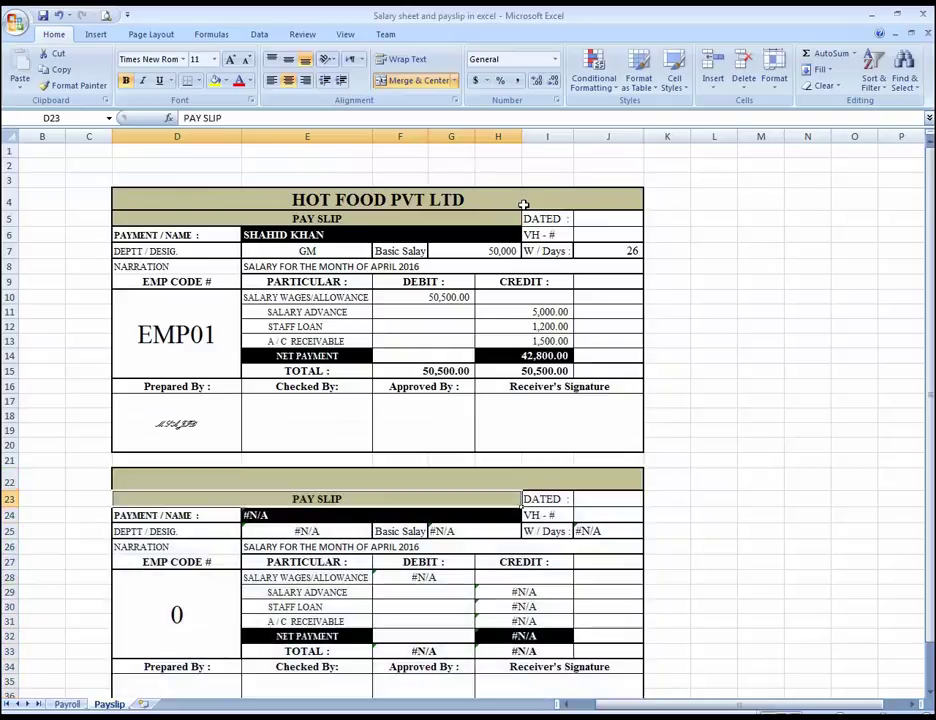
scroll(528, 218, "down", 4)
left_click(180, 428)
scroll(189, 433, "up", 2)
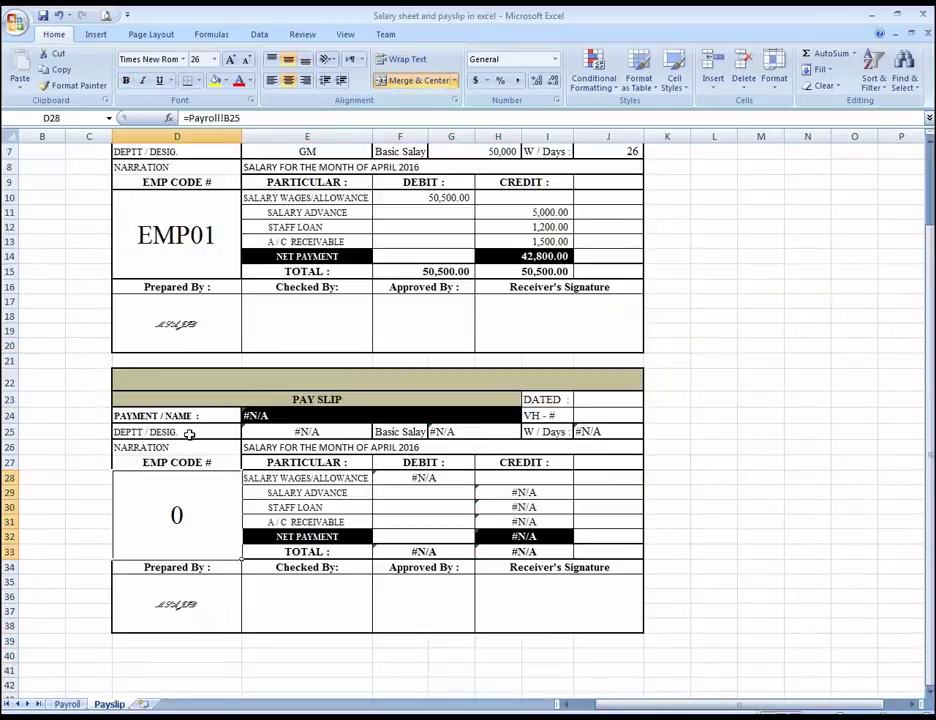
type("Emp")
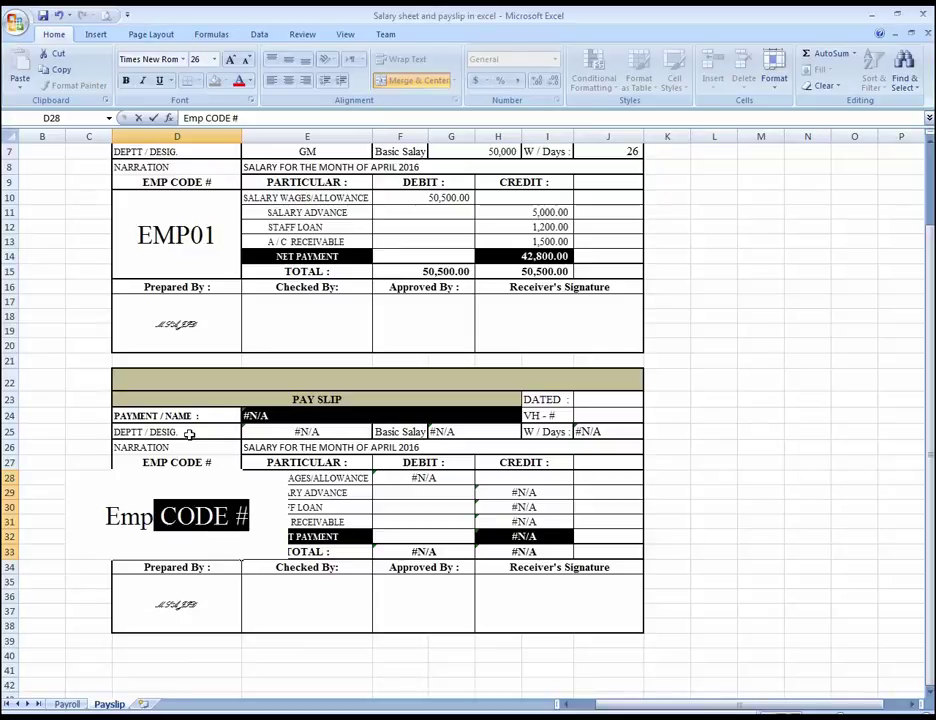
Step: Enter EMP02 as the second slip's employee code so its figures fill in
type("02")
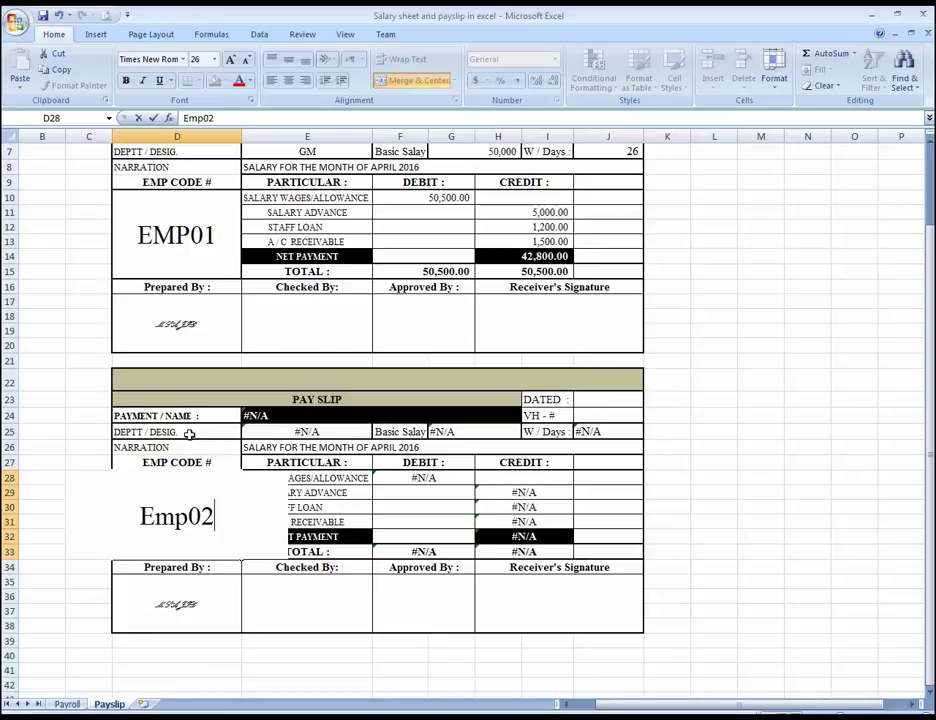
key("Return")
key("Up")
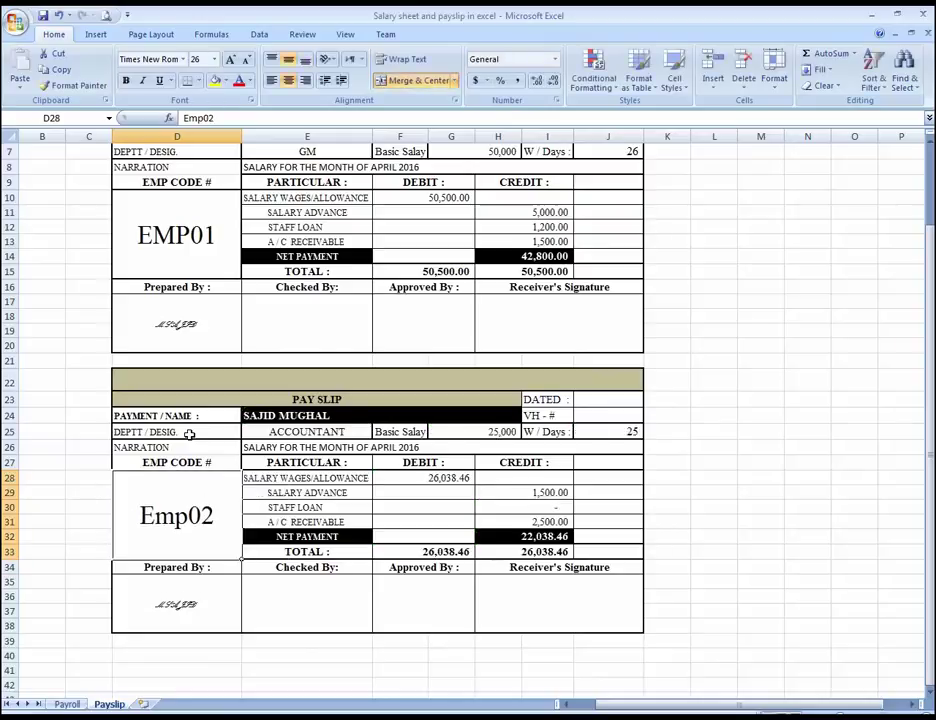
type("EMP02")
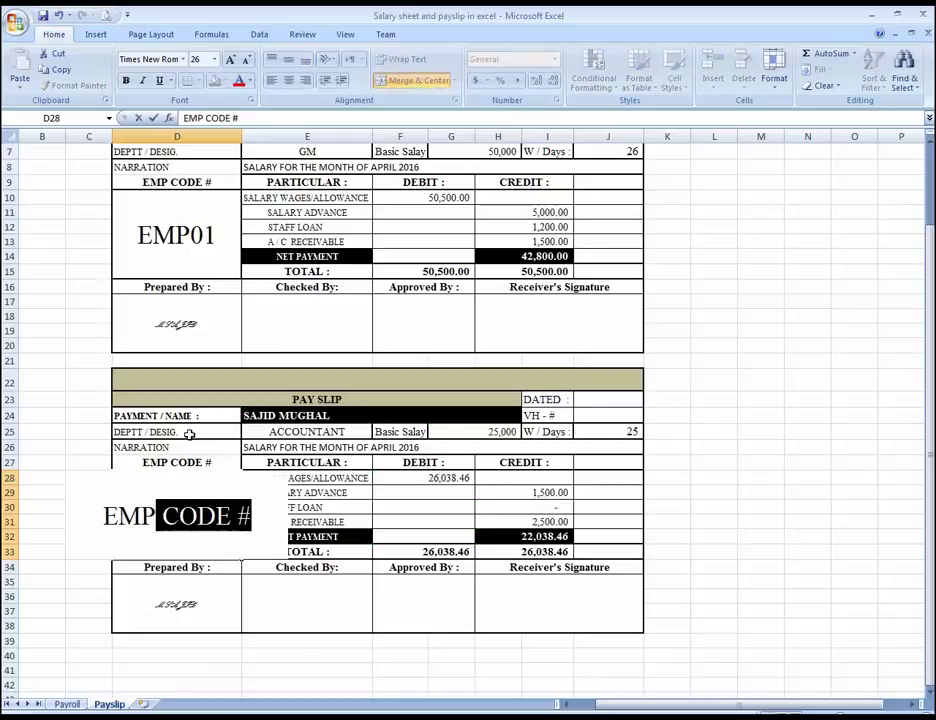
key("Return")
Step: Copy the second pay slip D22:J38 and paste it at D40 as a third slip
key("Up")
key("Up")
key("Up")
key("Up")
key("Up")
key("Up")
key("Up")
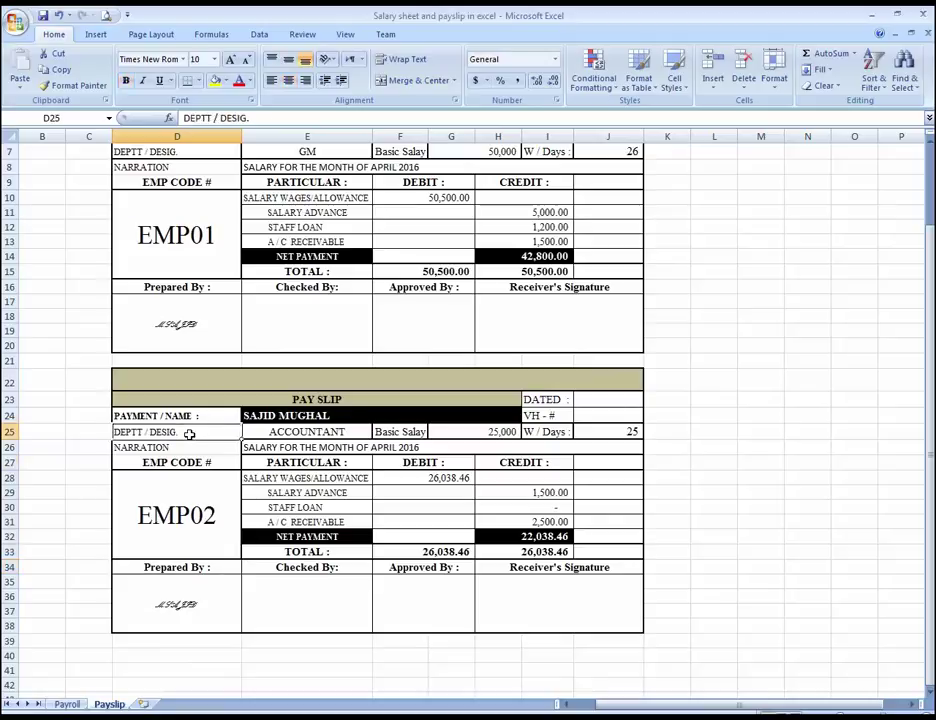
key("shift+Down")
key("shift+Down")
key("shift+Down")
key("shift+Down")
key("shift+Down")
key("shift+Down")
key("shift+Down")
key("shift+Down")
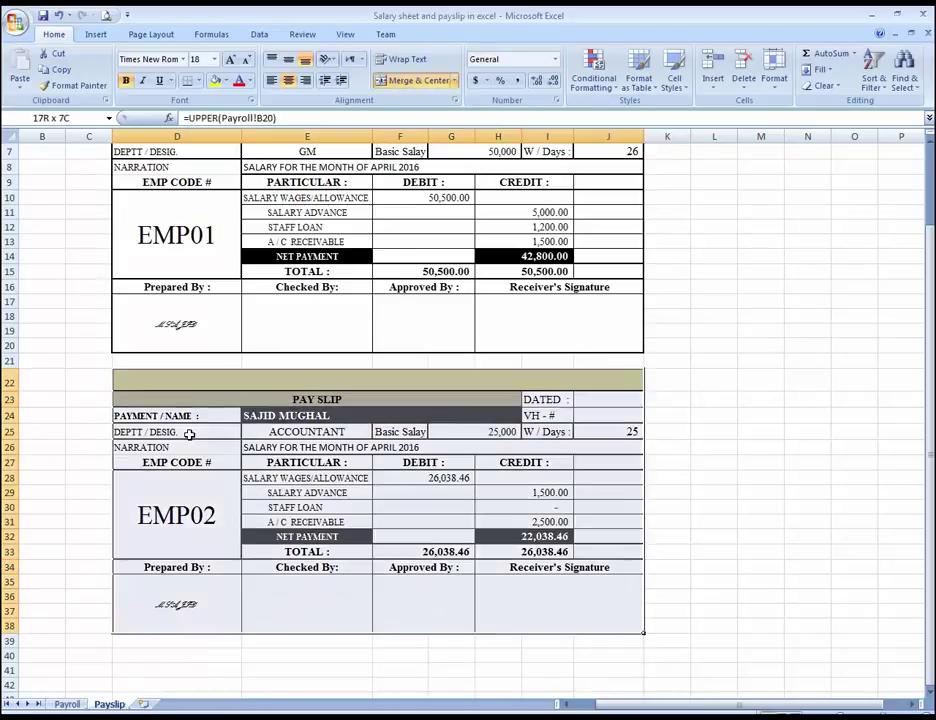
key("ctrl+c")
key("Down")
key("Down")
key("Down")
key("Down")
key("Down")
key("Down")
key("Down")
key("Down")
key("Down")
key("Down")
key("Down")
key("Down")
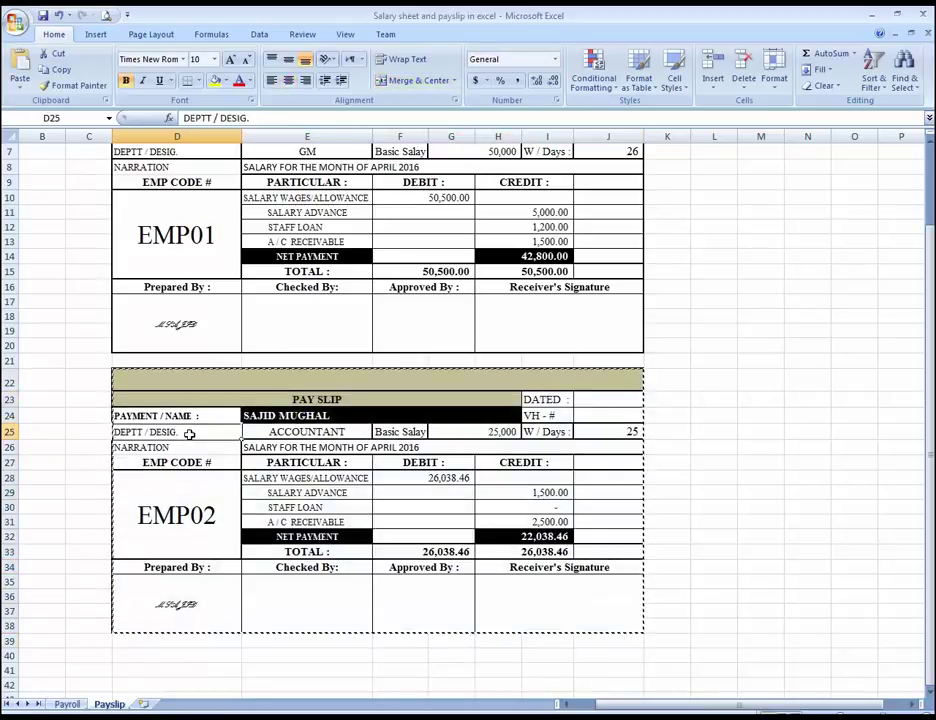
key("Up")
key("Up")
key("ctrl+v")
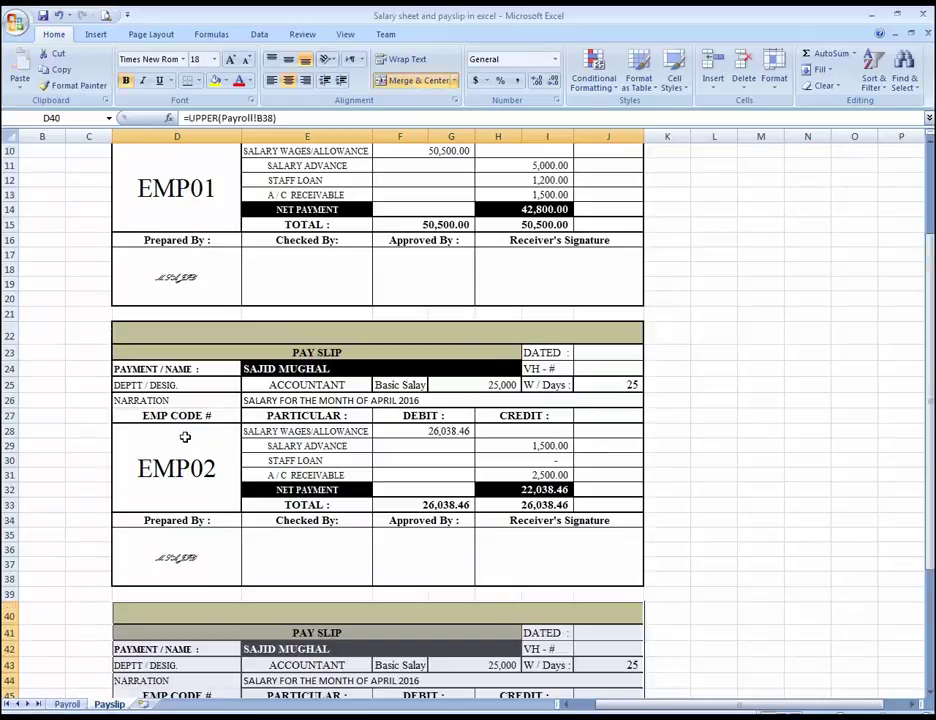
Step: Change the third slip's employee code in D46 from EMP02 to EMP03
scroll(520, 670, "down", 4)
key("Down")
key("Down")
key("Down")
key("Down")
key("Down")
key("Down")
key("F2")
key("BackSpace")
type("3")
key("Return")
key("Up")
Step: Compare the EMP03 figures against the Payroll sheet, then return to the top of the Payslip sheet
key("ctrl+Page_Up")
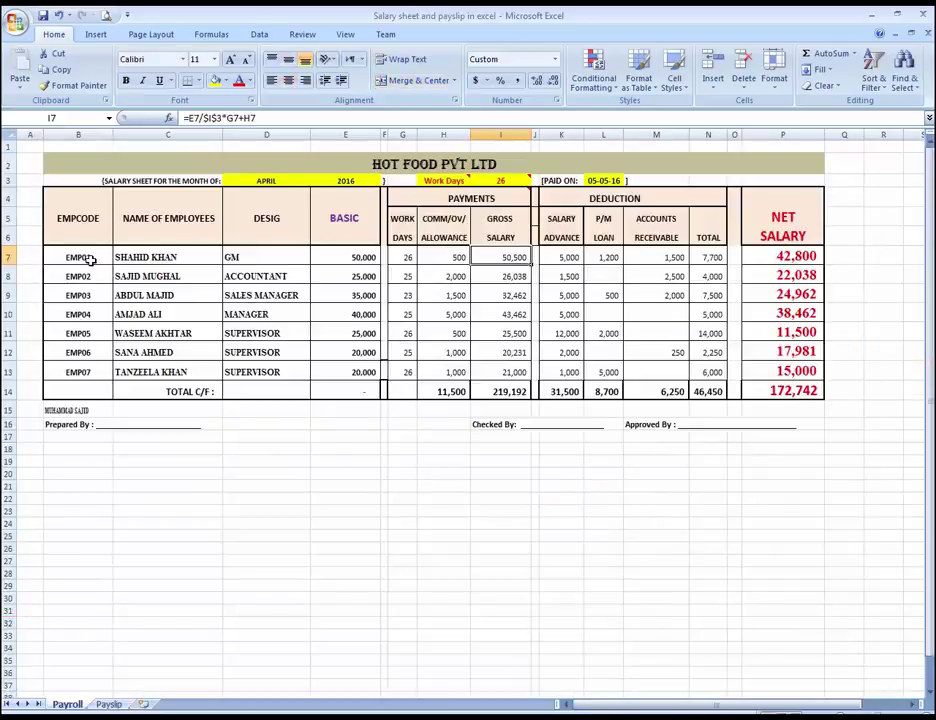
key("ctrl+Page_Down")
key("Up")
key("Up")
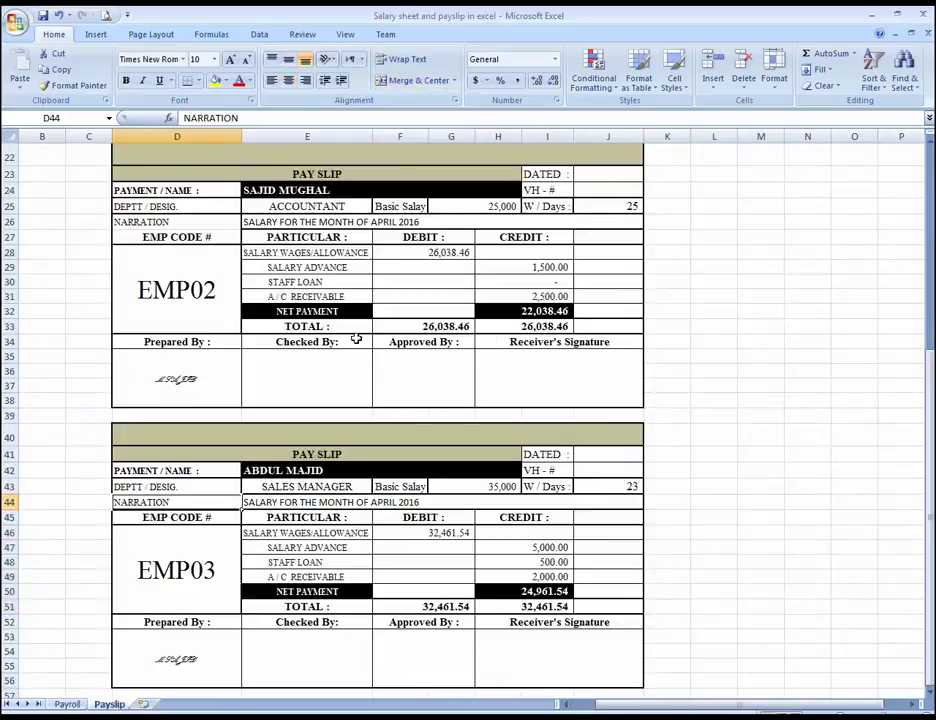
scroll(413, 455, "down", 2)
left_click(196, 465)
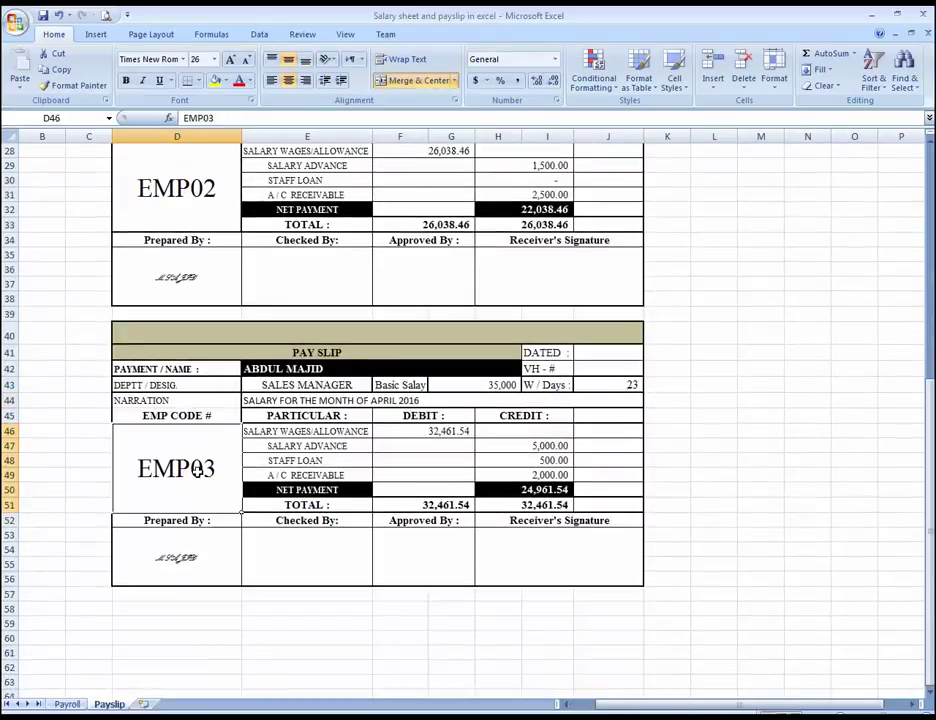
scroll(602, 489, "up", 5)
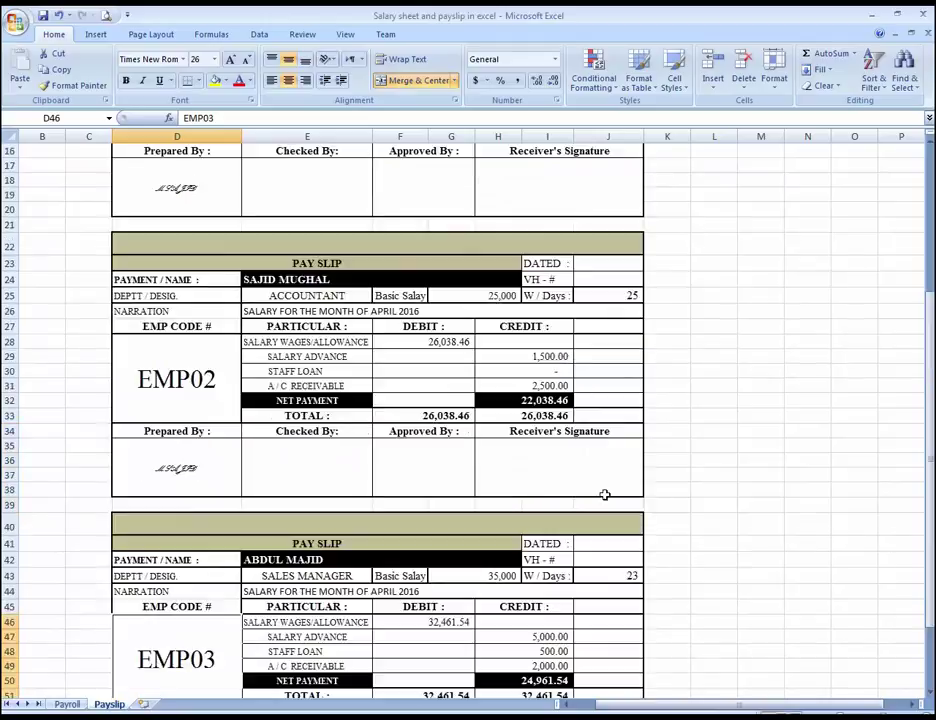
scroll(605, 494, "up", 4)
left_click(544, 201)
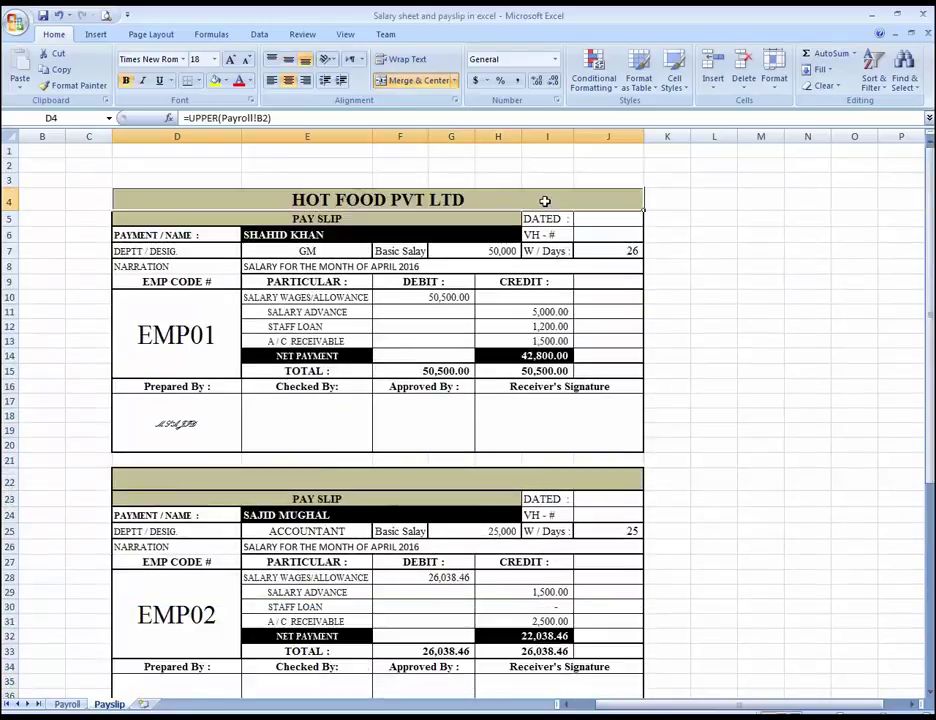